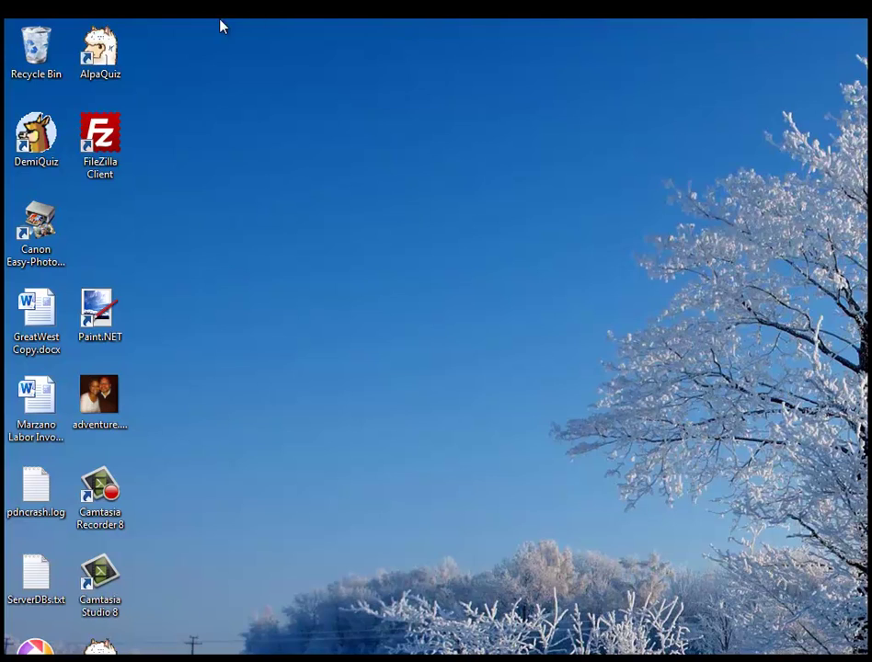
- Launch DemiQuiz and open Set Up, ending on the Connect to Data page after viewing Import Content
double_click(32, 134)
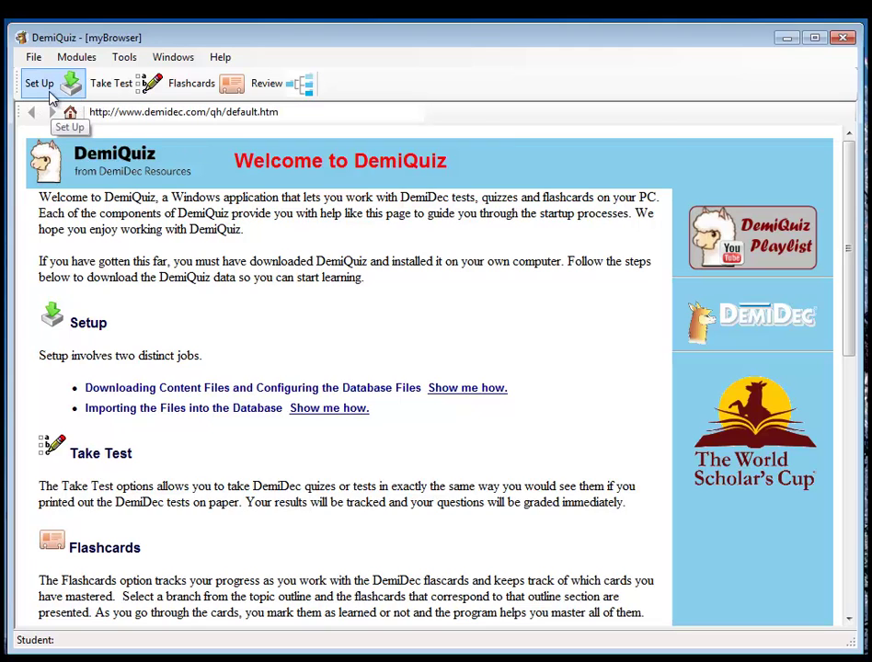
click(47, 92)
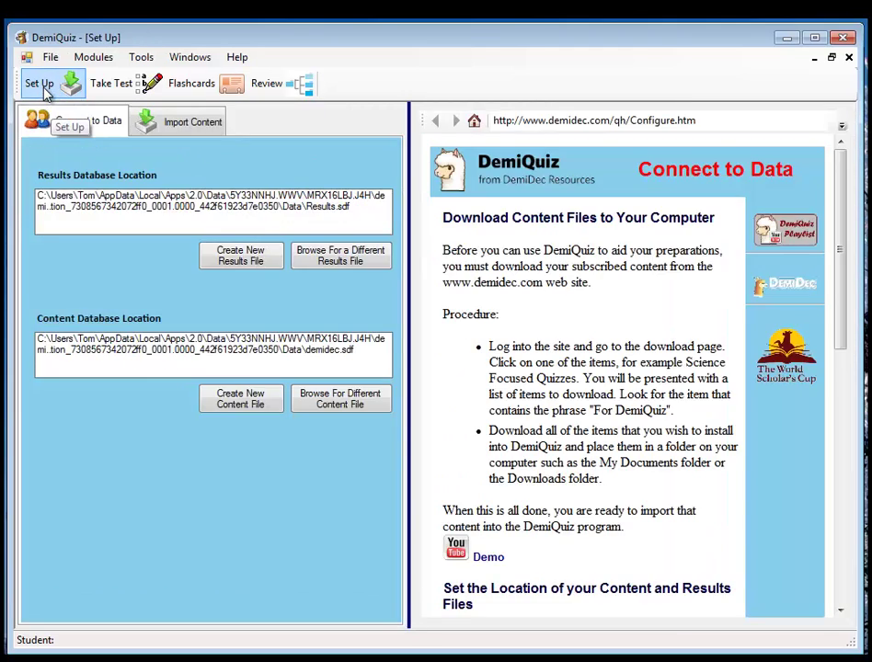
click(195, 125)
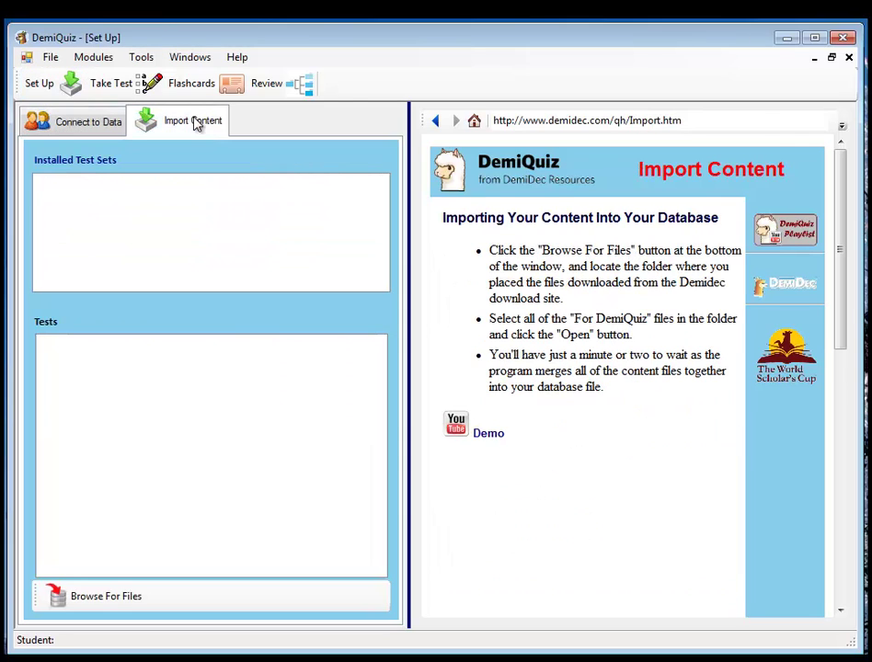
click(107, 123)
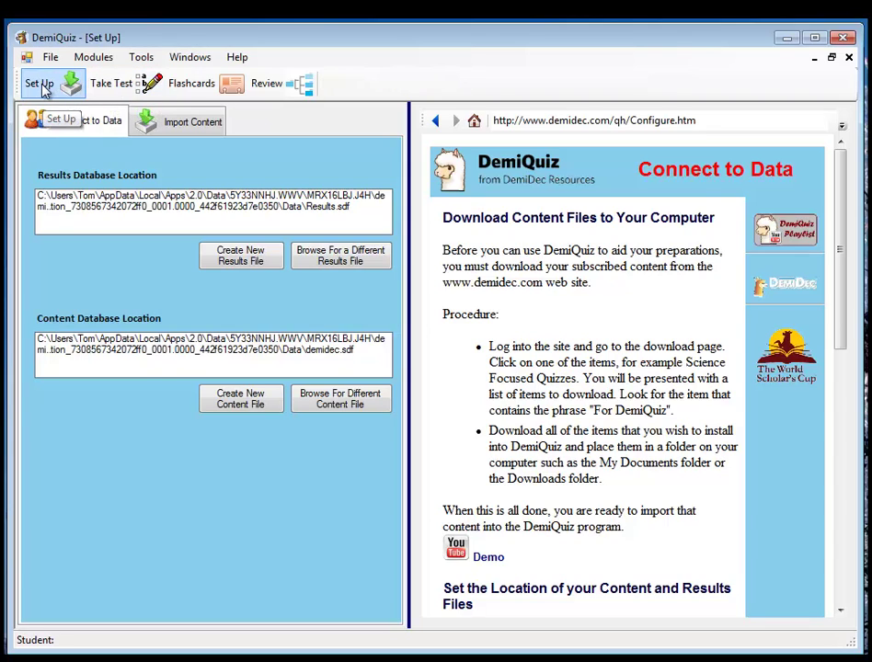
click(850, 57)
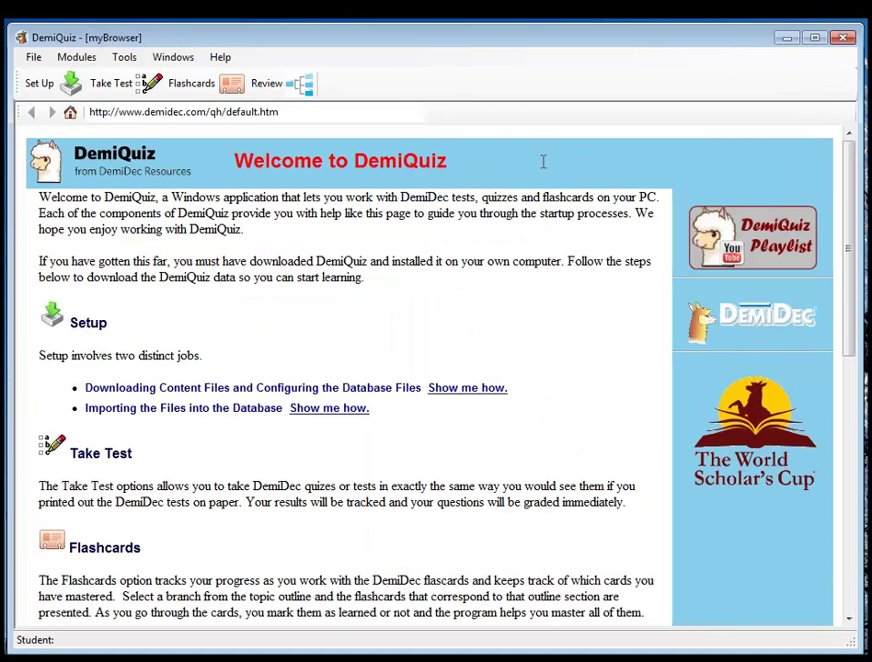
click(352, 113)
text(w)
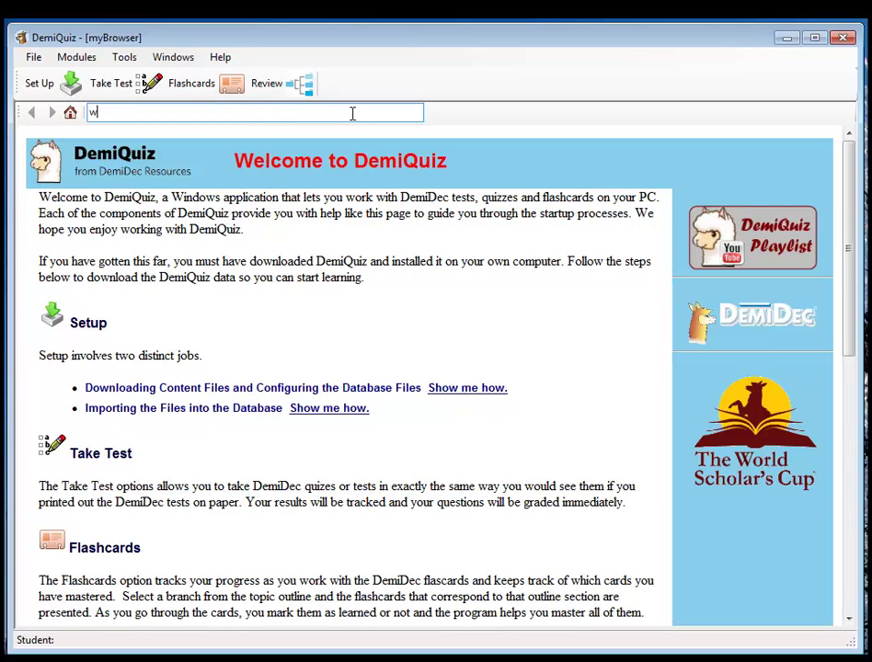
text(ww.demidec.com)
key(Return)
- Sign in to DemiDec with the subscriber e-mail and password
click(682, 176)
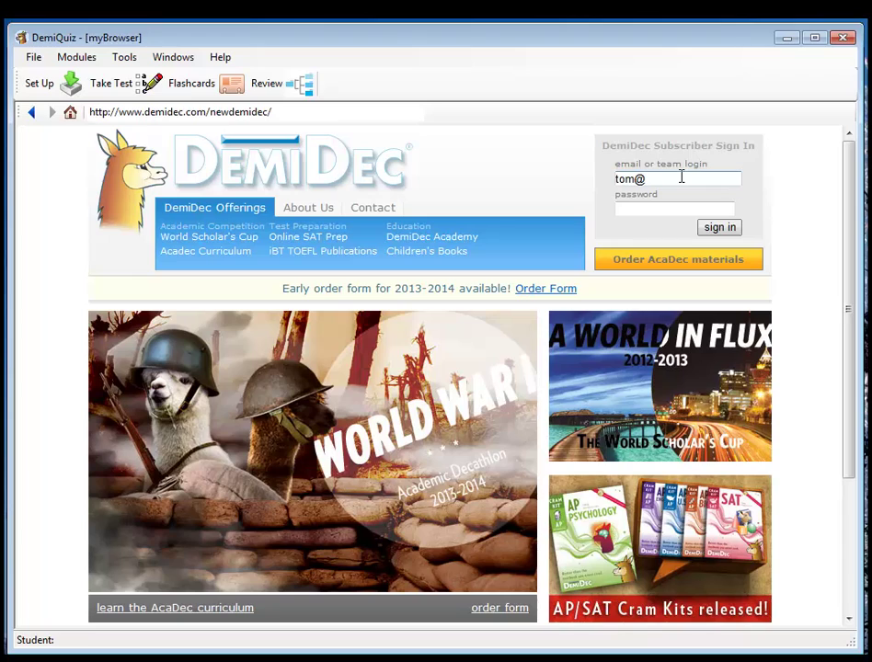
key(Tab)
text(********)
key(Return)
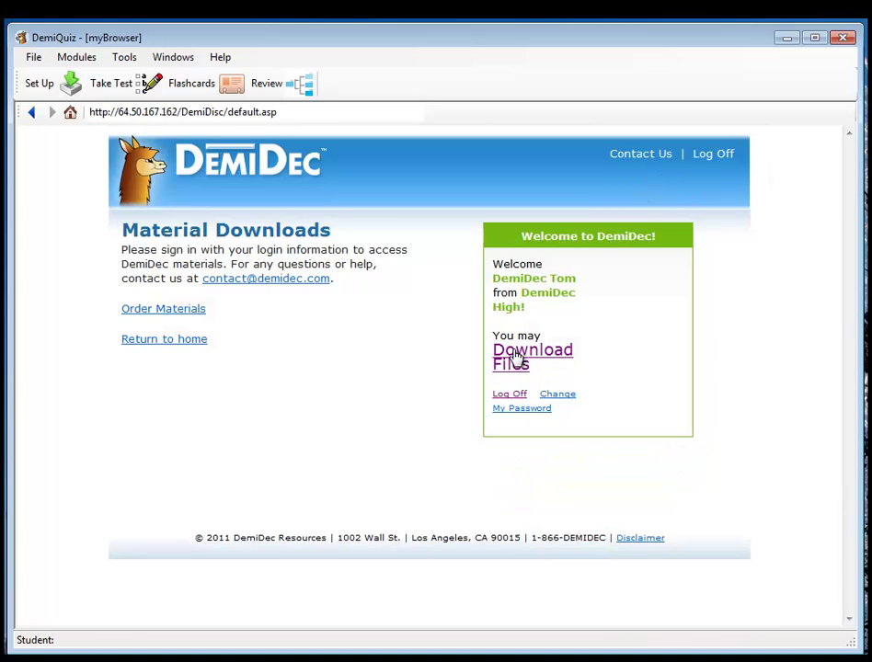
- Go to Download Files, open the 'New for 2013! DemiQuiz' page and read through it
click(516, 361)
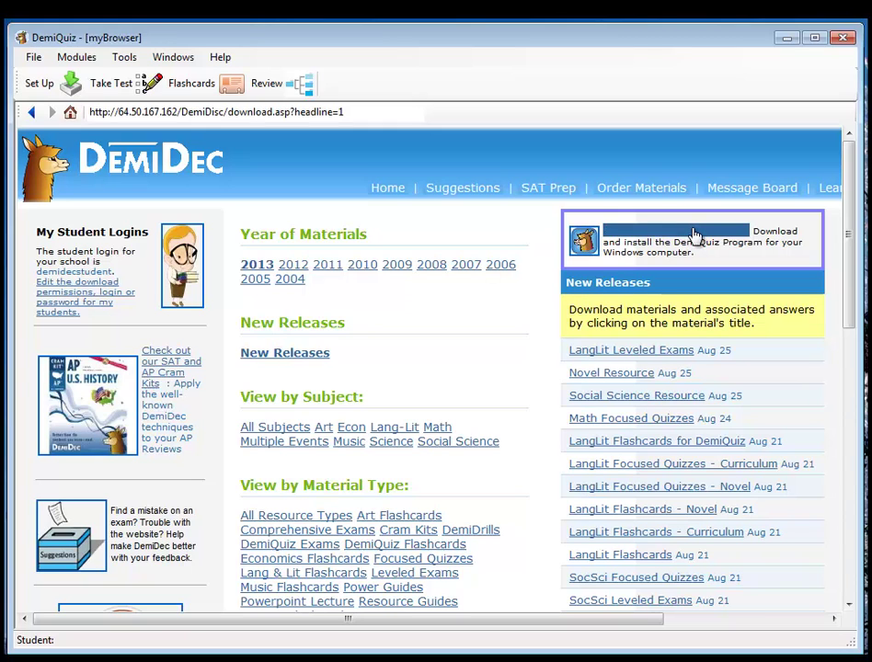
click(696, 235)
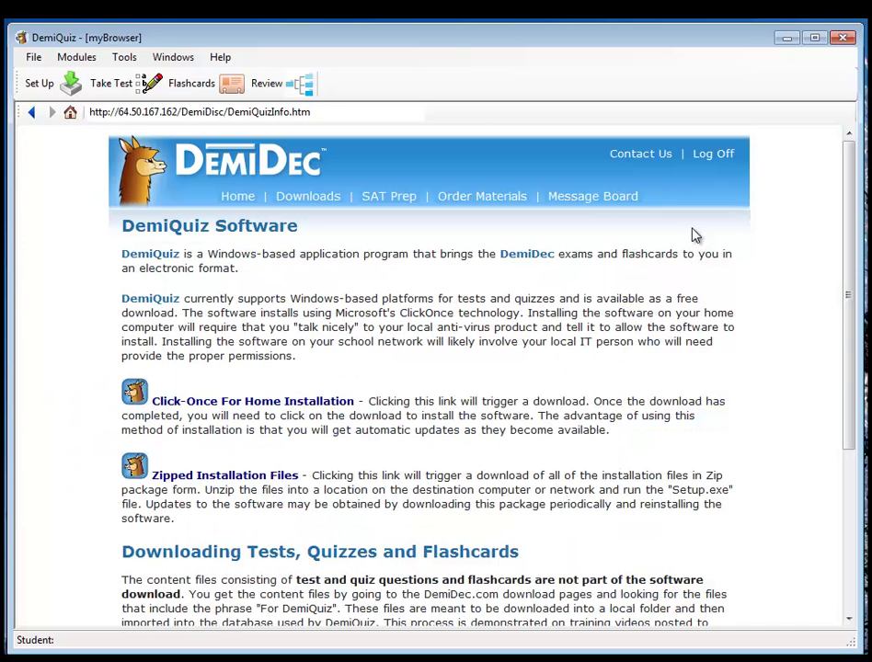
scroll(342, 370, down, 1)
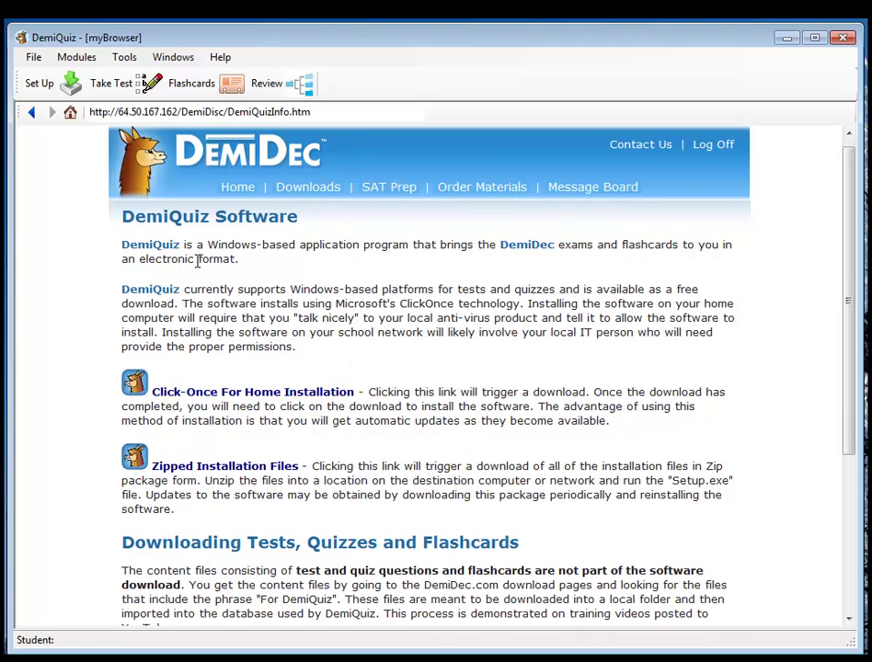
drag(848, 331, 848, 296)
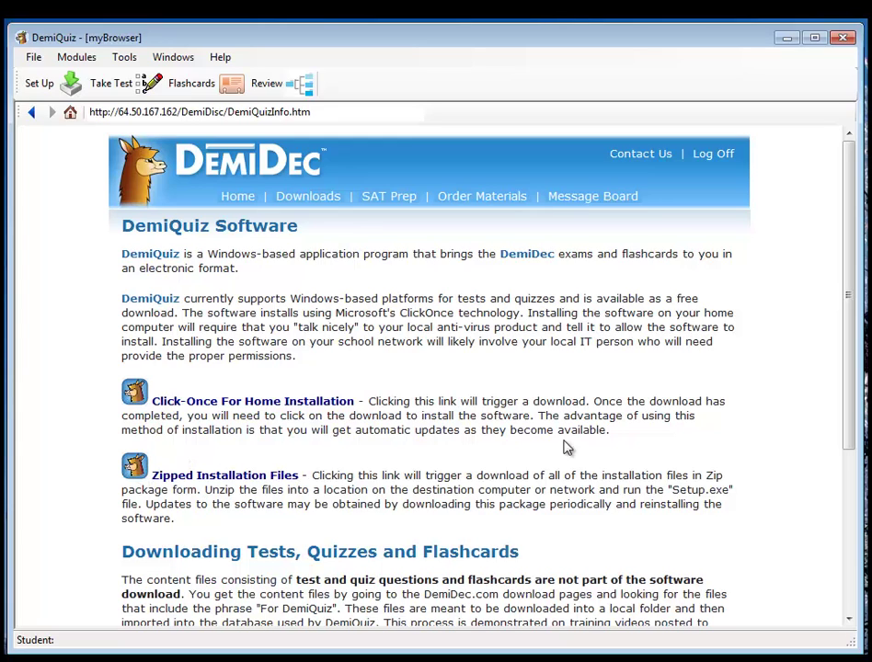
drag(855, 398, 852, 511)
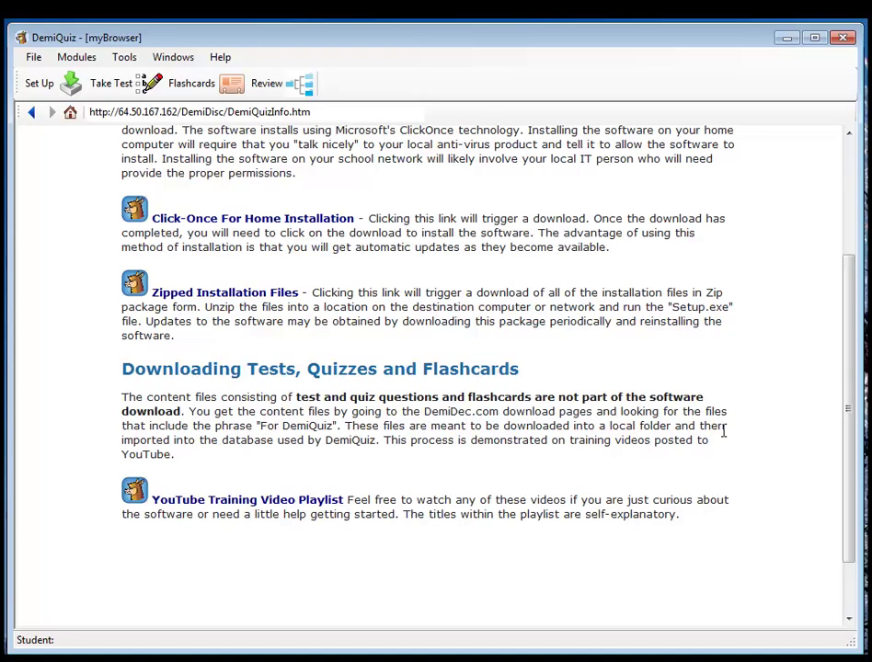
drag(851, 476, 852, 363)
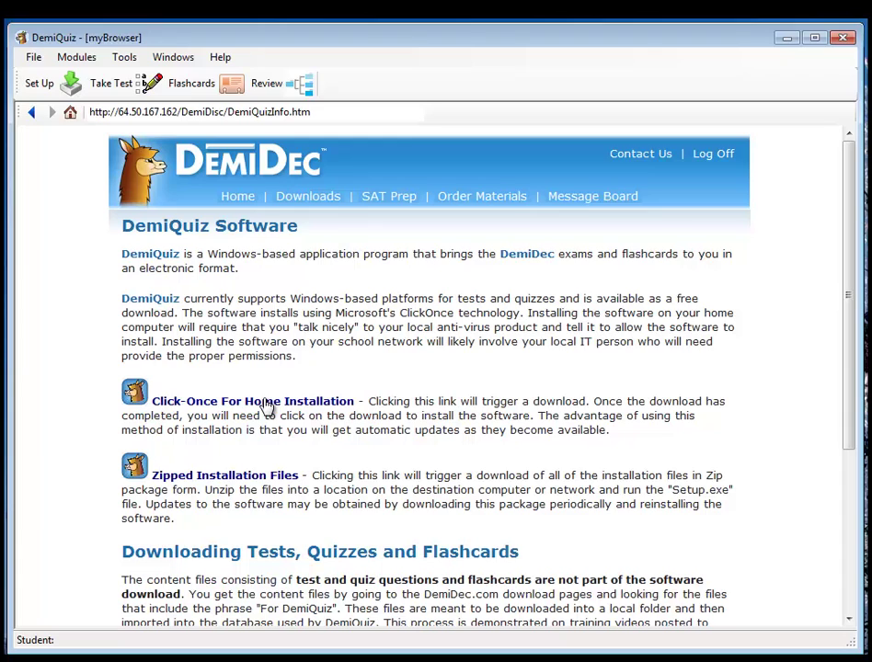
click(254, 475)
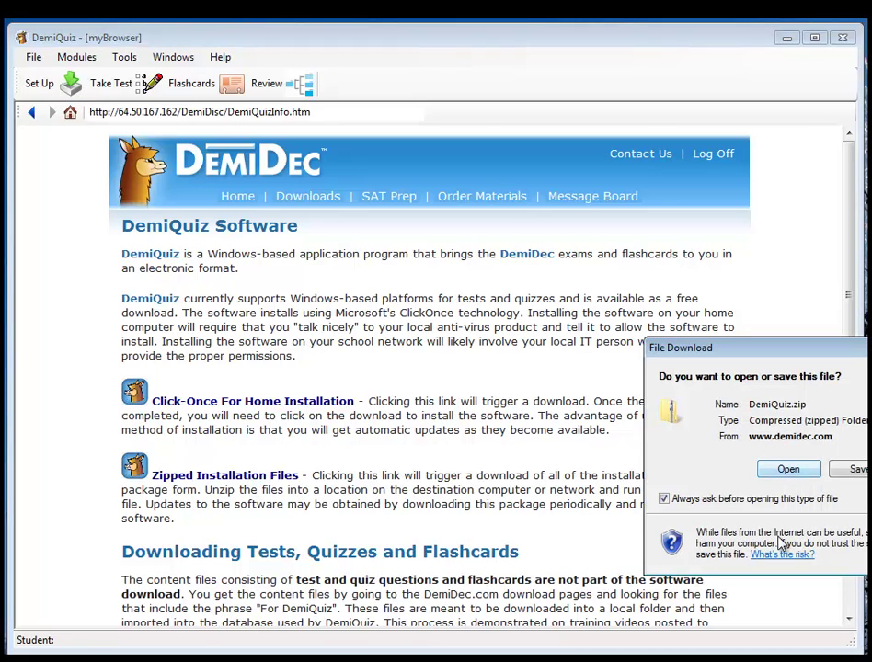
key(Escape)
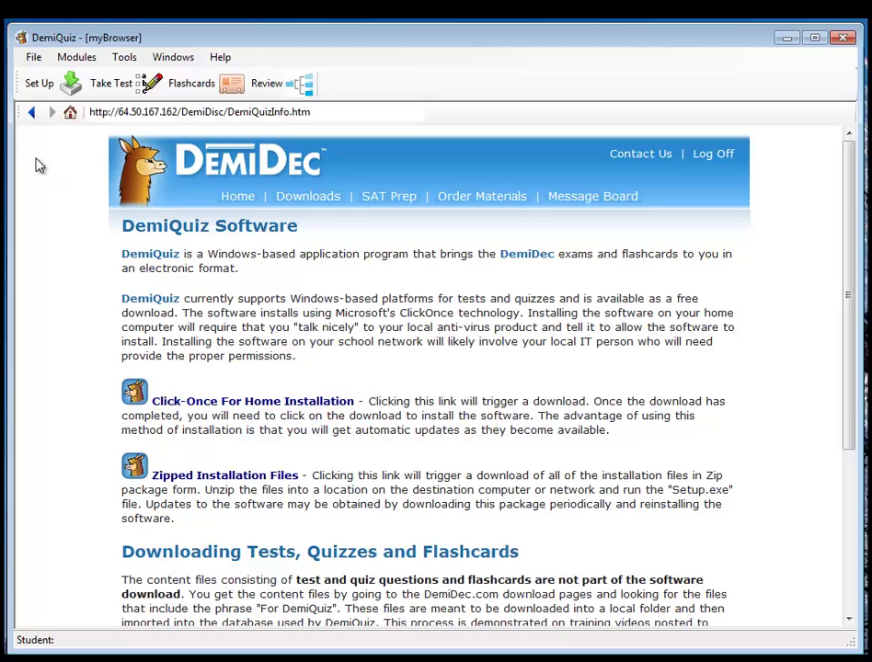
- Go back four pages to the DemiQuiz welcome page and open Set Up's Connect to Data page
click(30, 113)
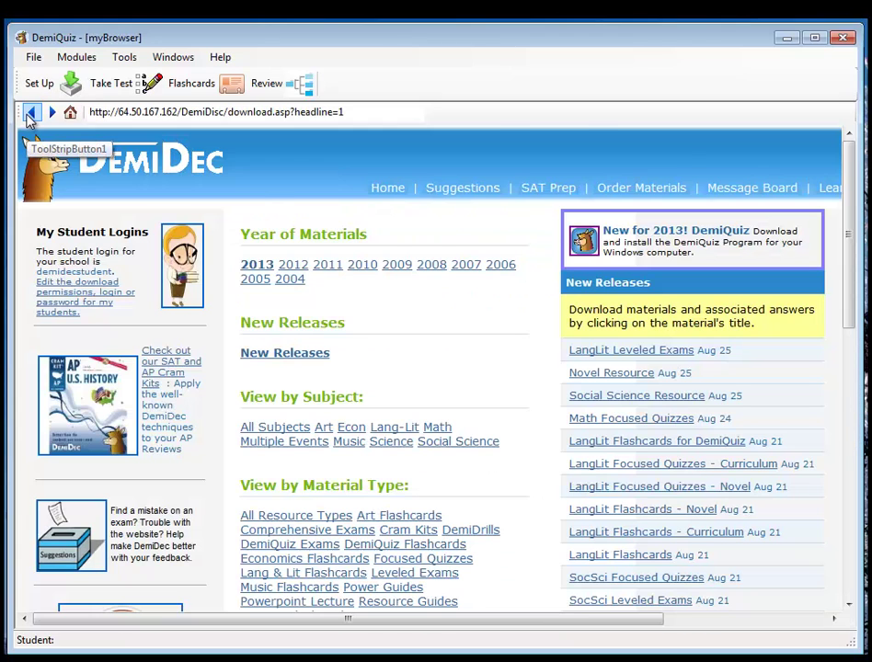
click(31, 113)
click(30, 113)
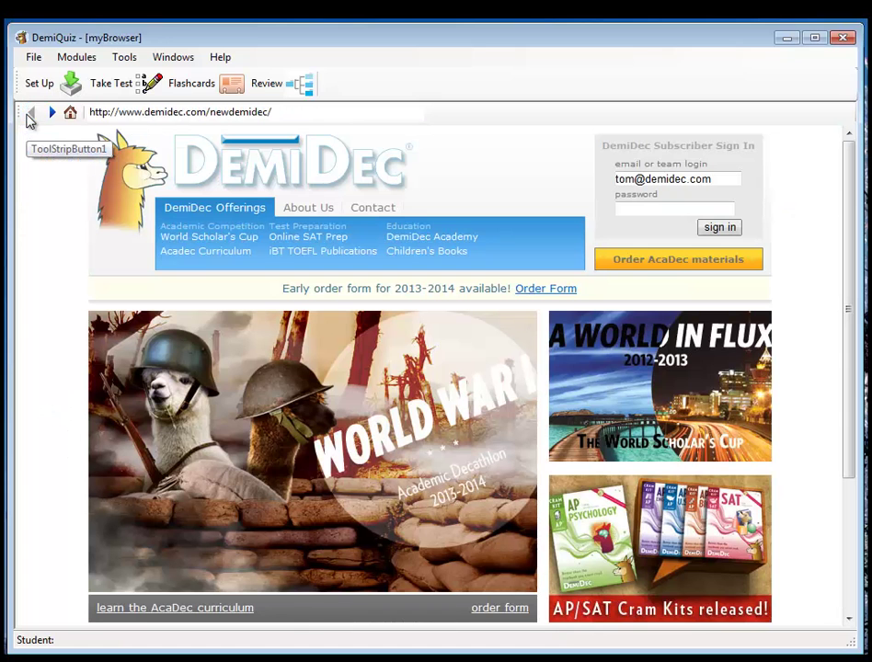
click(31, 113)
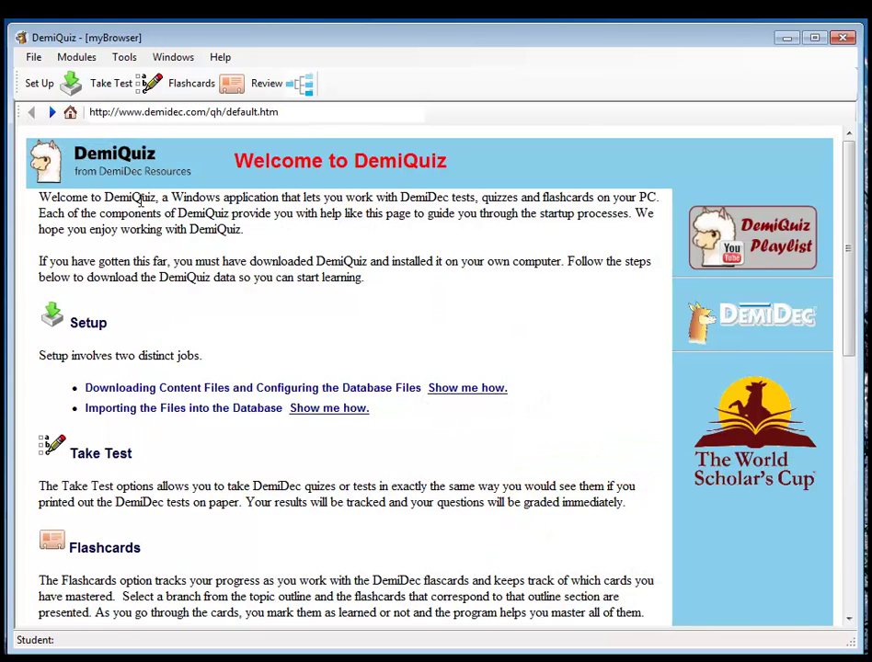
click(30, 84)
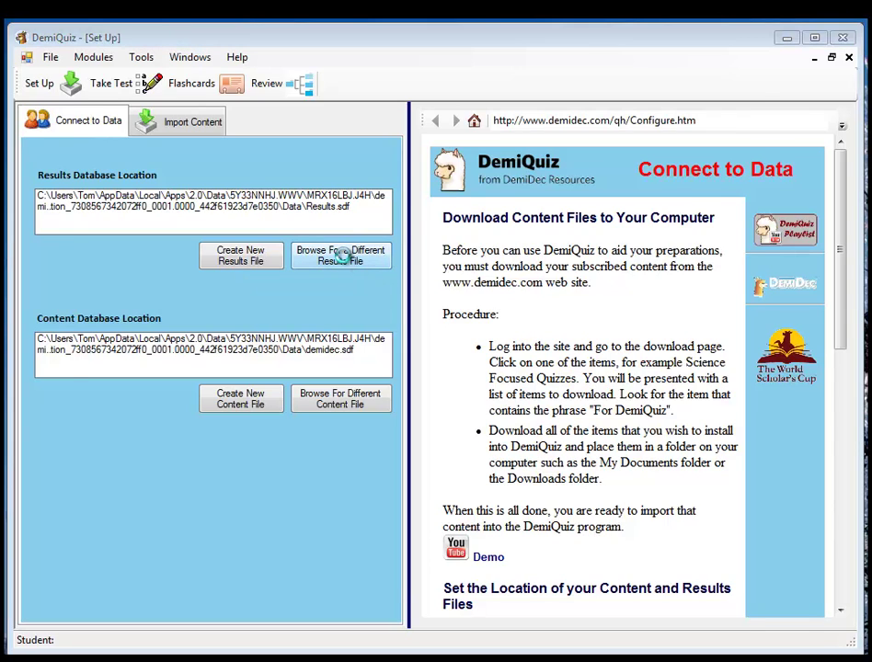
- Point the results database to results.sdf in My Documents
click(344, 261)
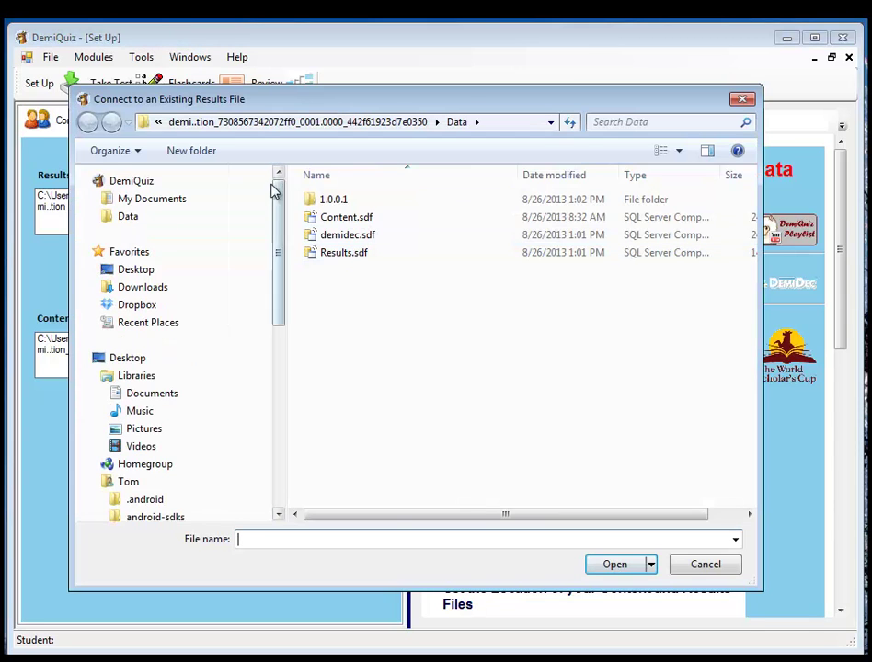
drag(278, 322, 285, 380)
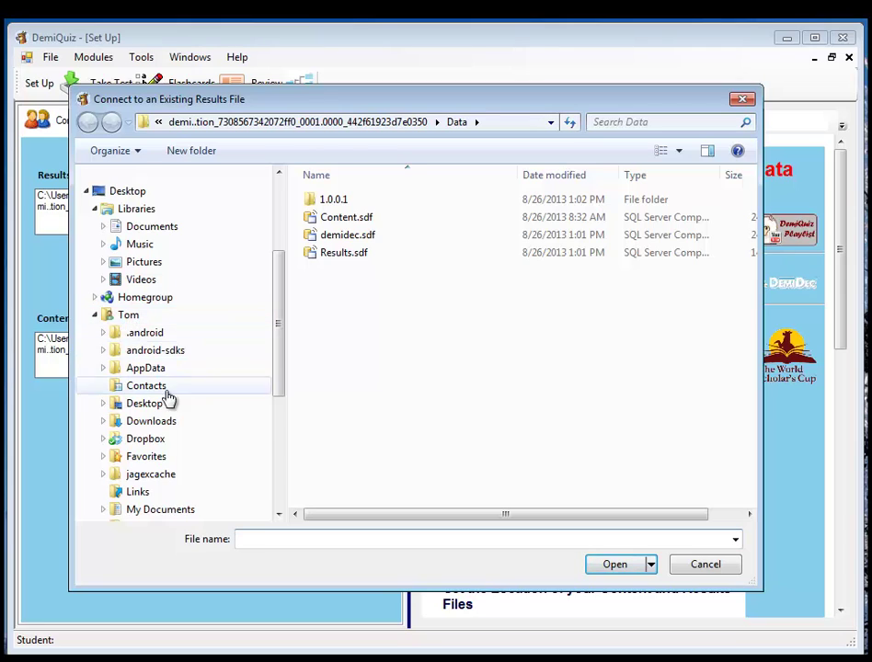
click(195, 512)
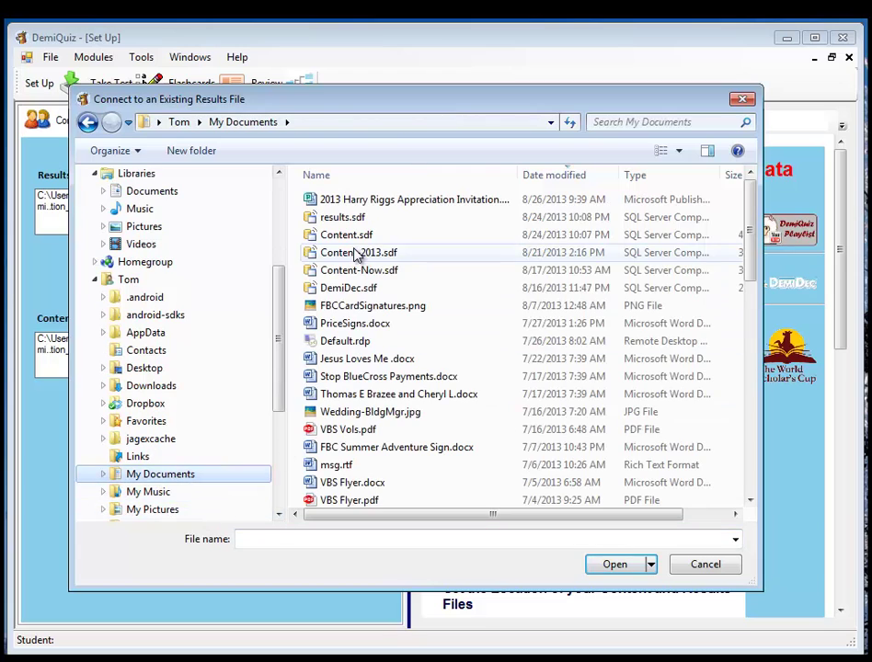
click(339, 218)
click(611, 565)
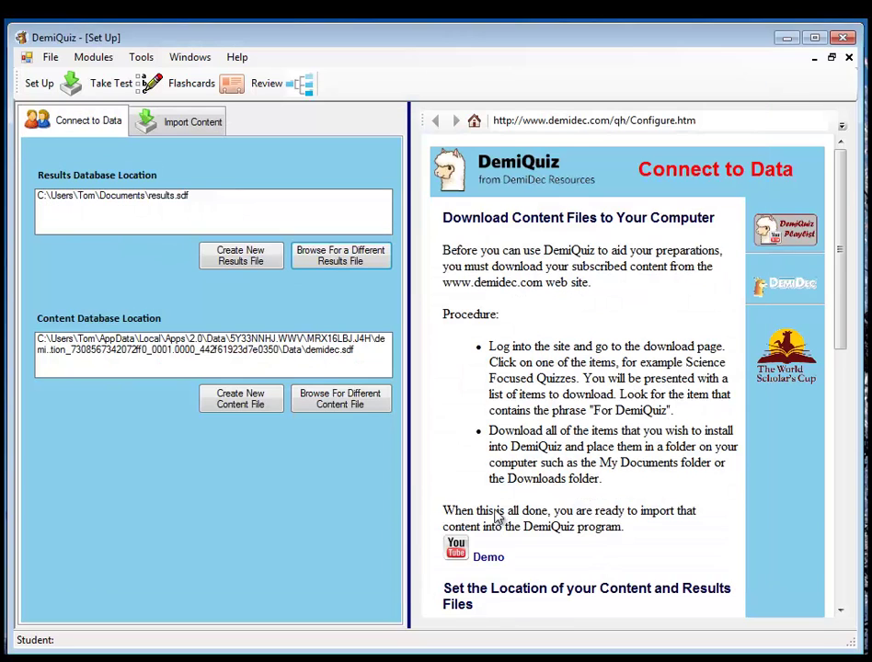
- Point the content database to Content-2013.sdf in My Documents
click(342, 400)
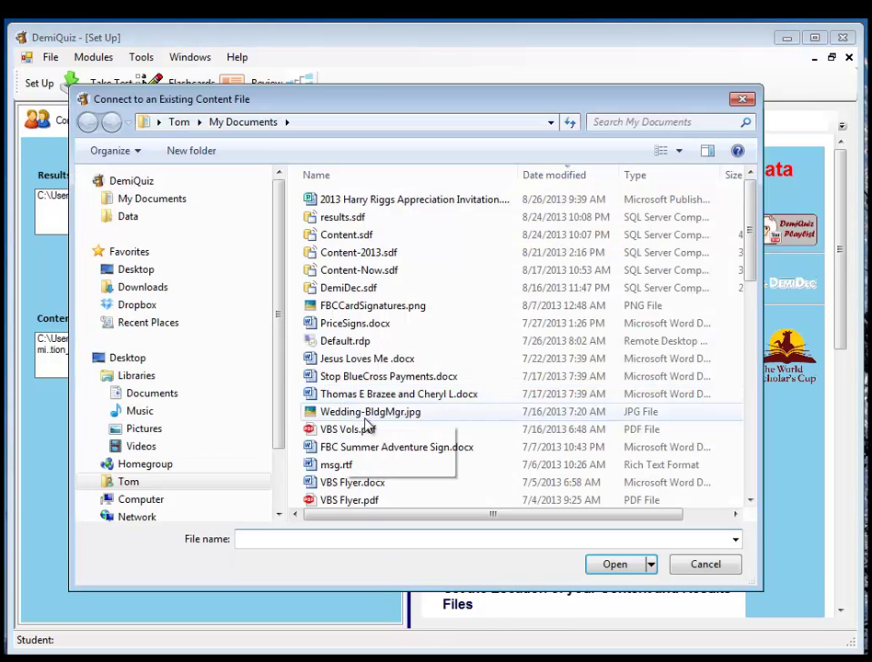
click(361, 253)
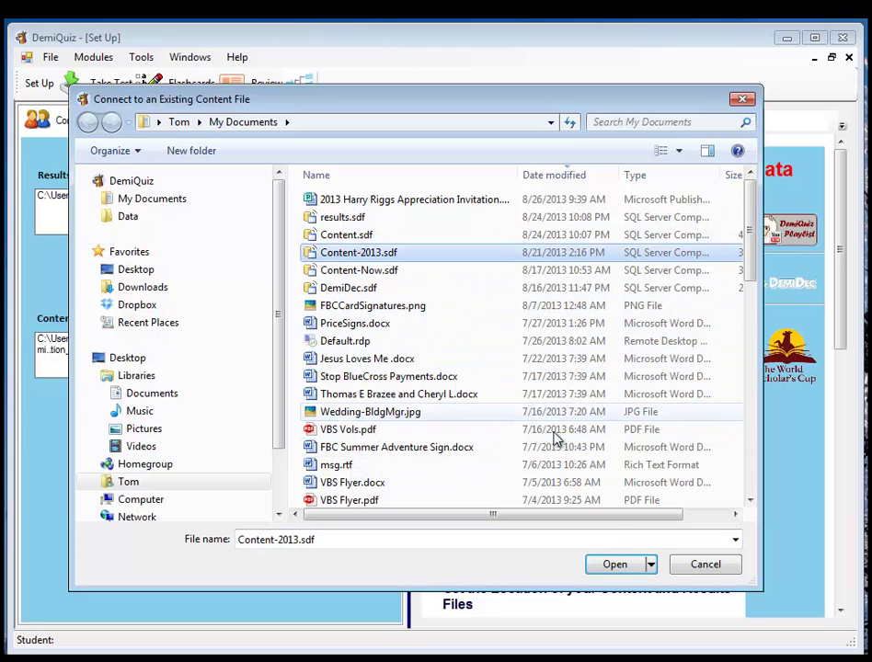
click(624, 568)
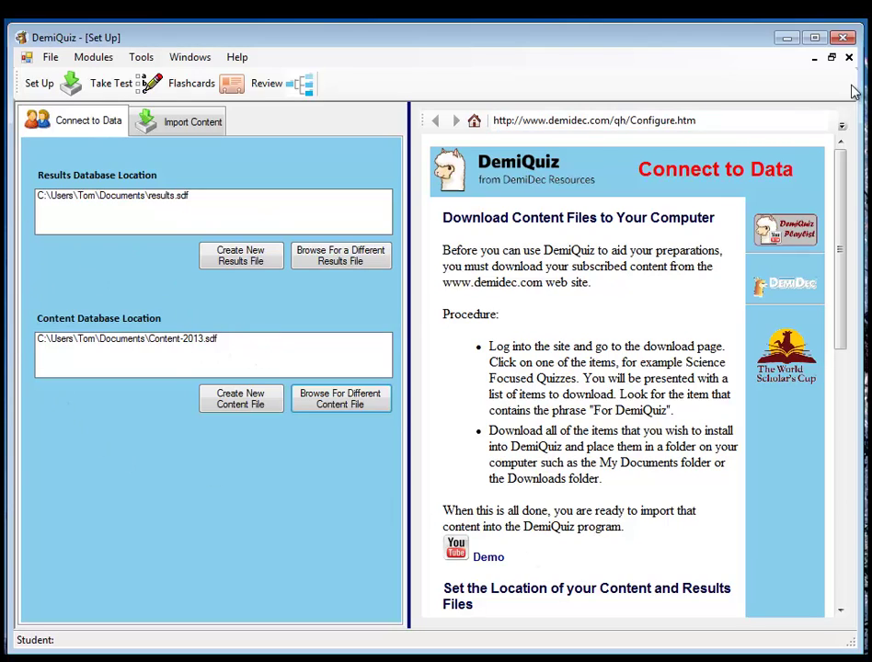
- Close Set Up, open Take Test and sign in with the student's user name and password
click(848, 56)
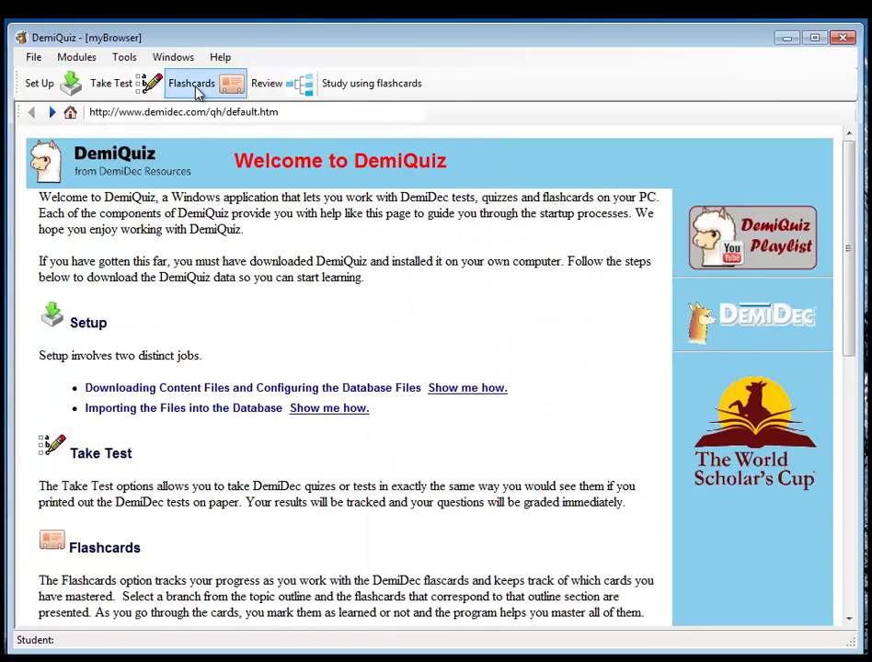
click(113, 89)
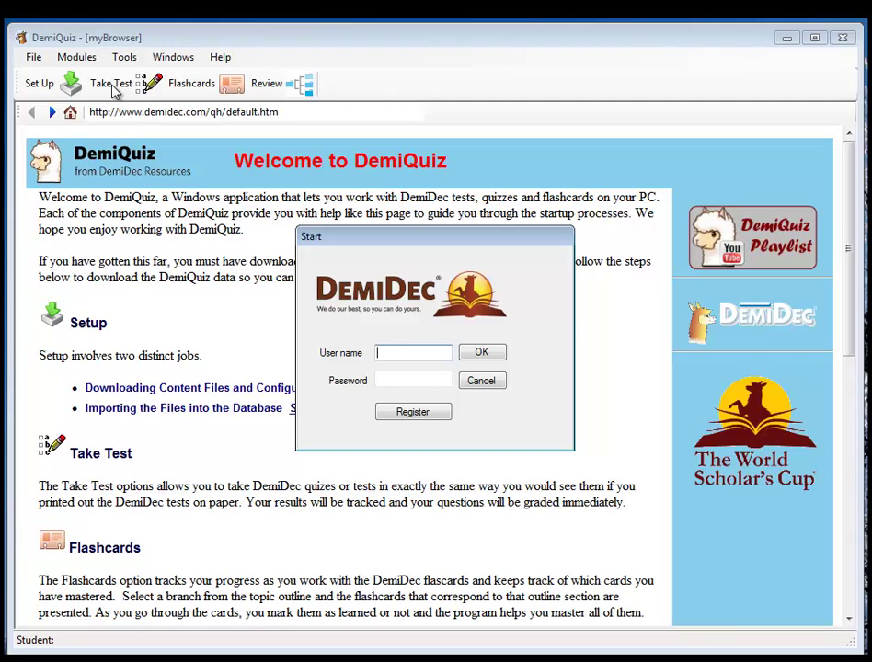
text(adam)
key(Tab)
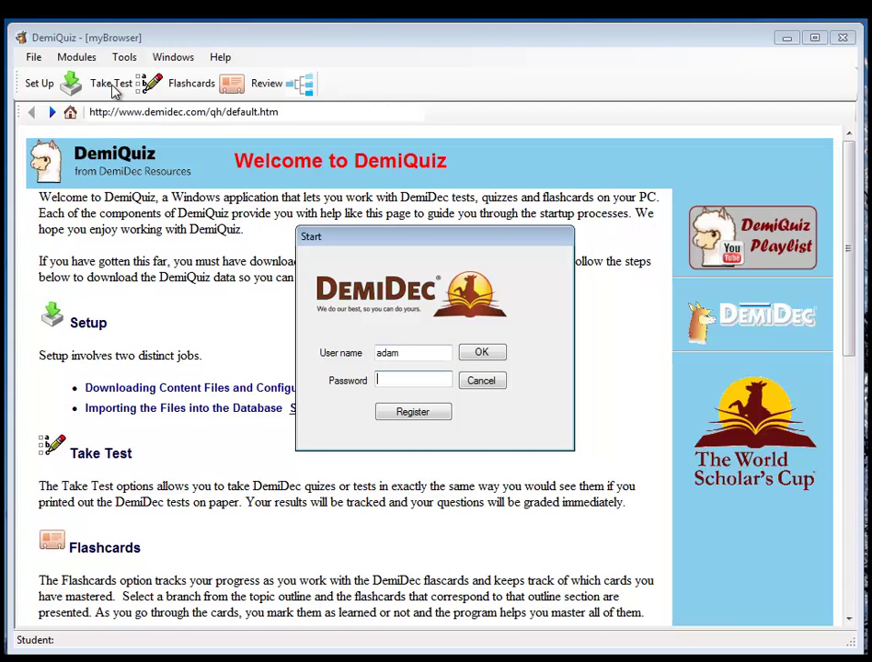
text(******)
key(Return)
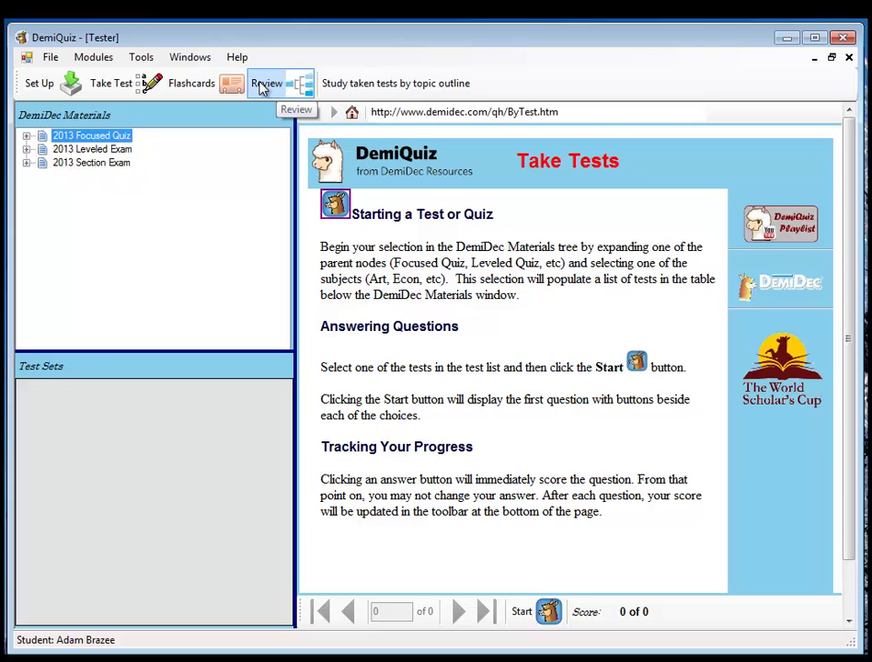
- Under 2013 Focused Quiz > Art, select test 14, the second Henri Matisse quiz
click(27, 137)
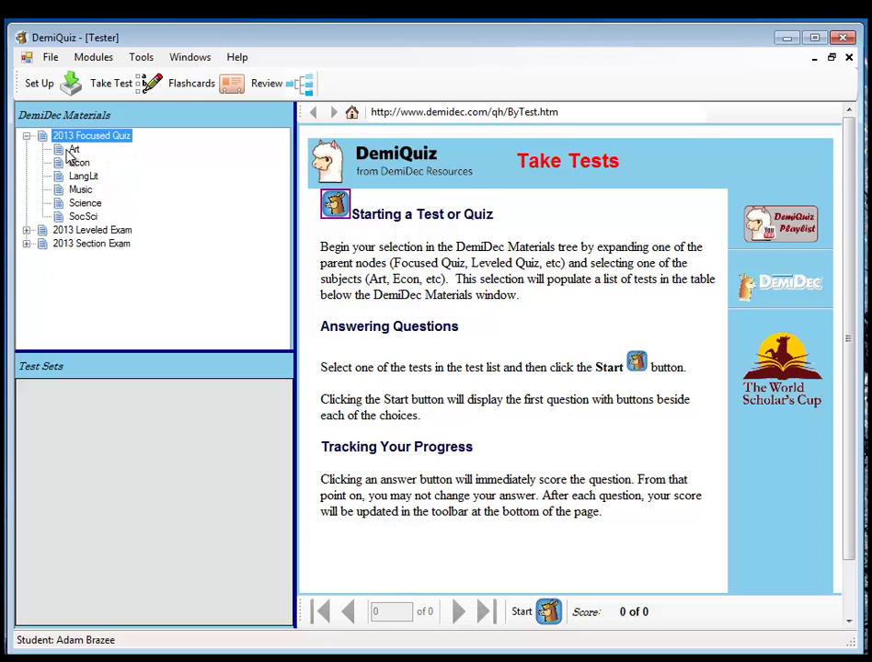
click(74, 149)
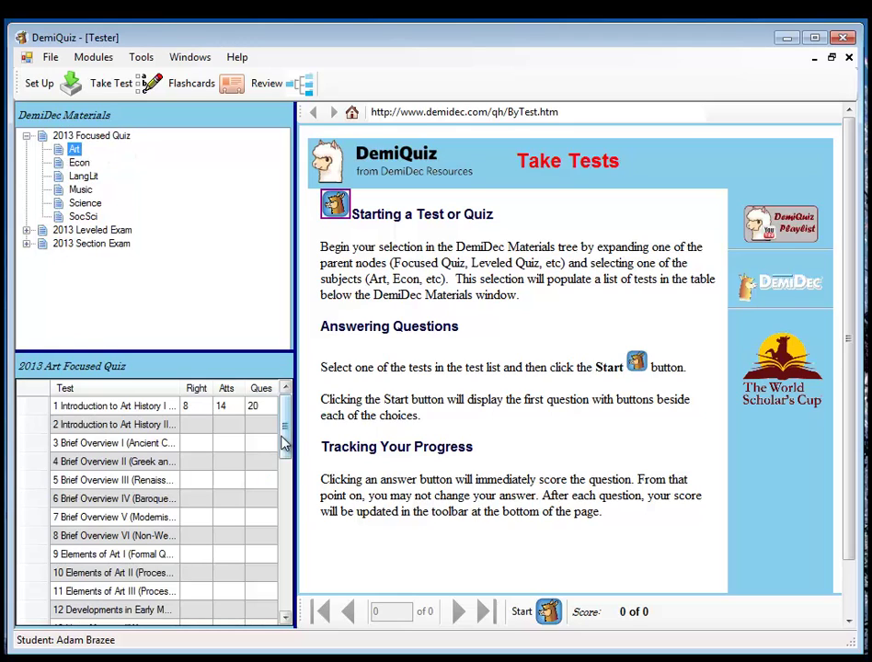
drag(283, 438, 316, 605)
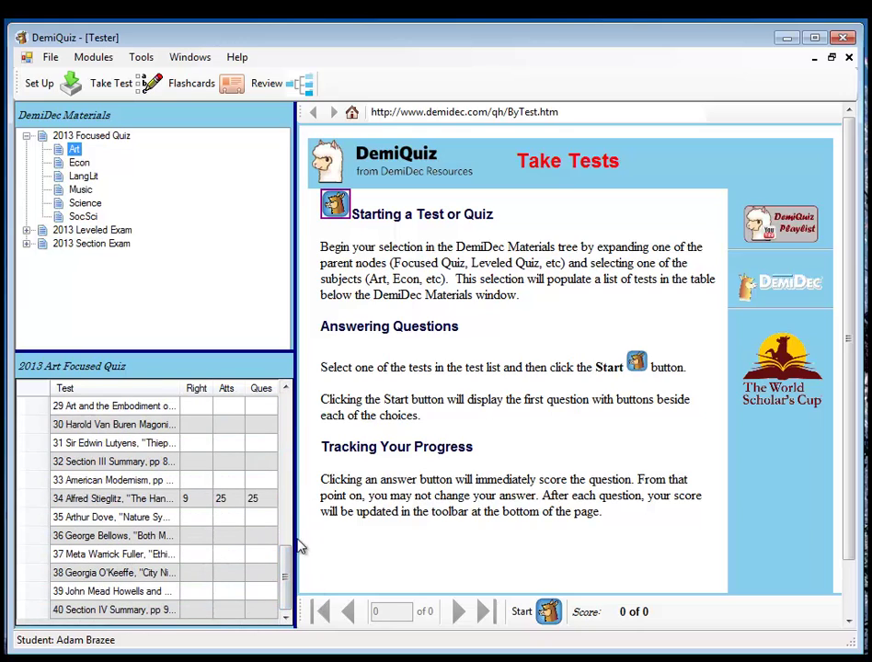
drag(286, 570, 286, 493)
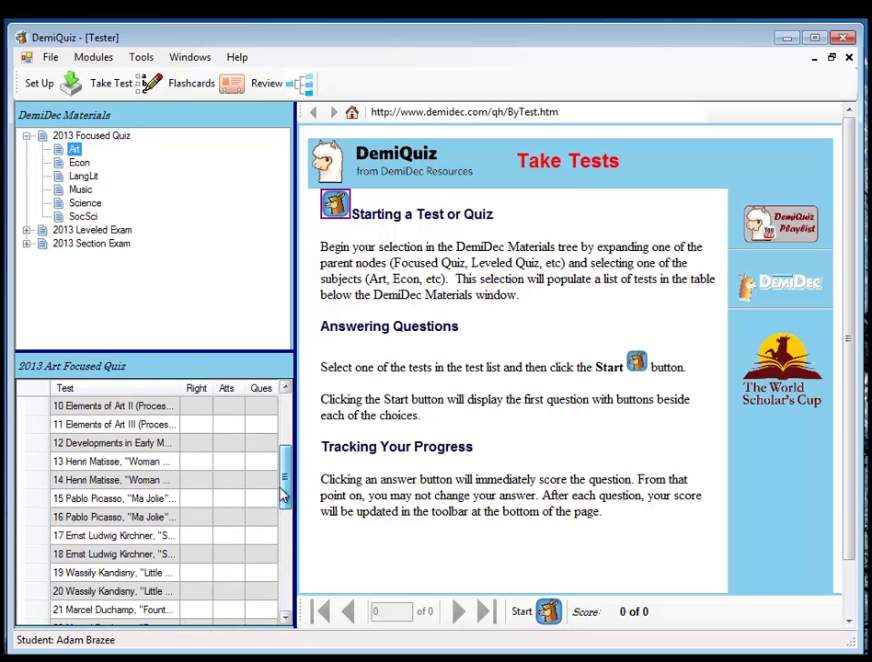
click(28, 469)
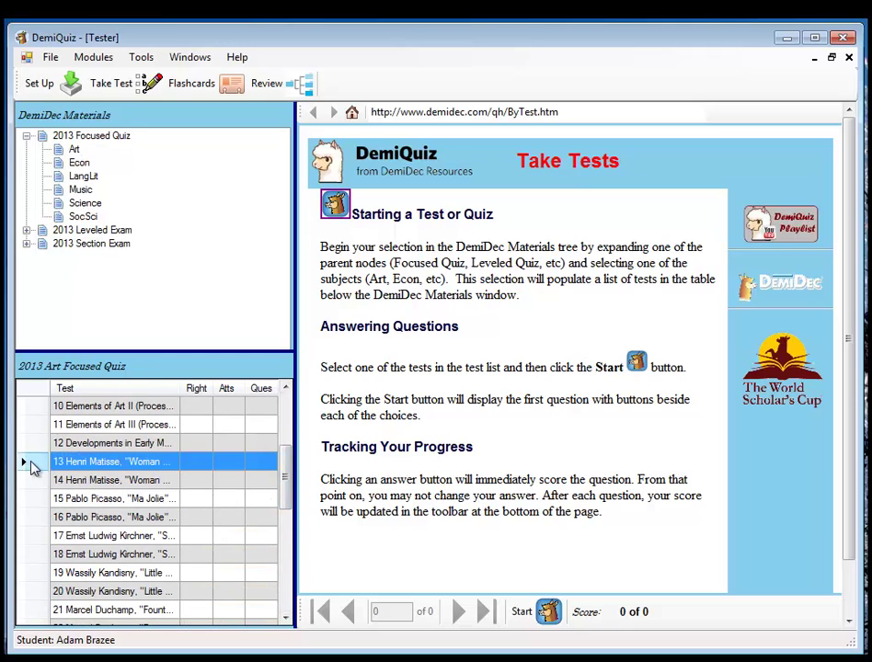
click(26, 481)
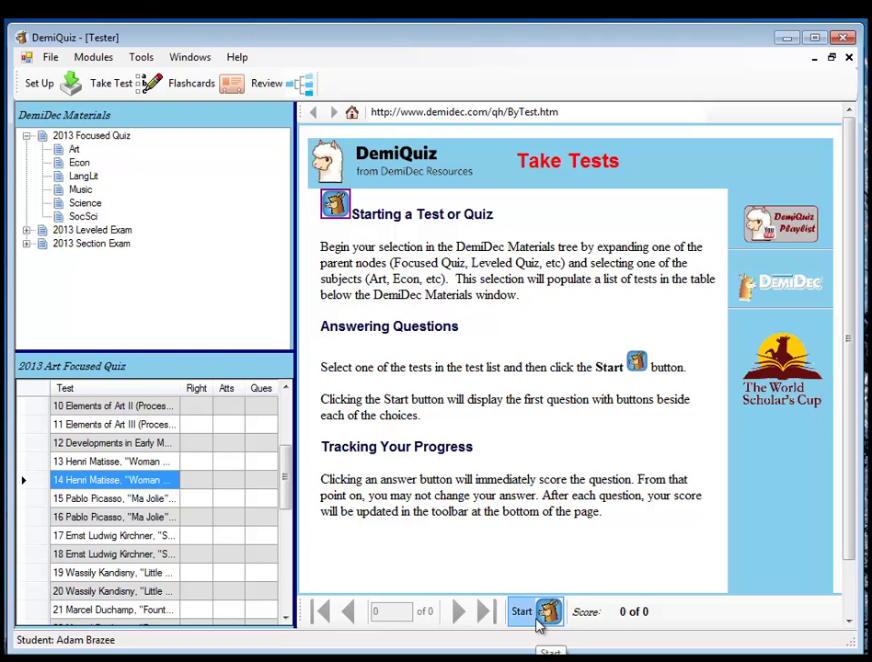
- Start the Henri Matisse quiz, answer question 1 with D 'harsh', then advance to question 2
click(521, 612)
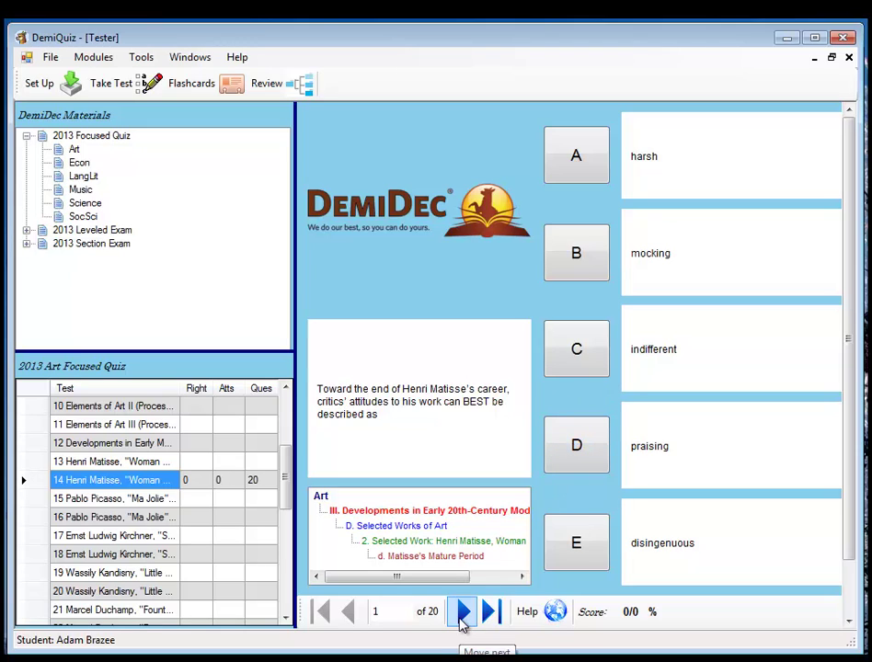
click(463, 613)
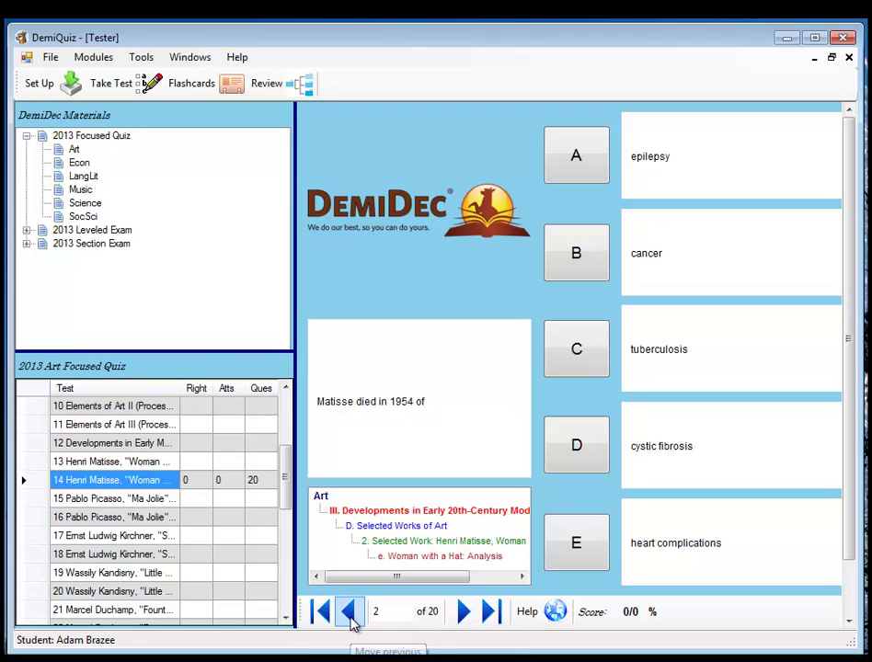
click(350, 613)
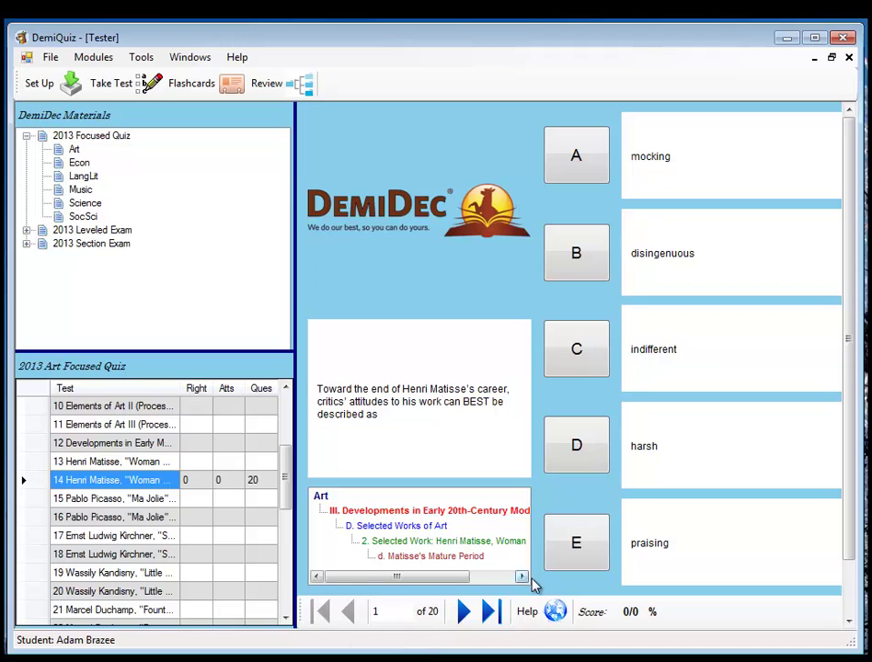
click(571, 452)
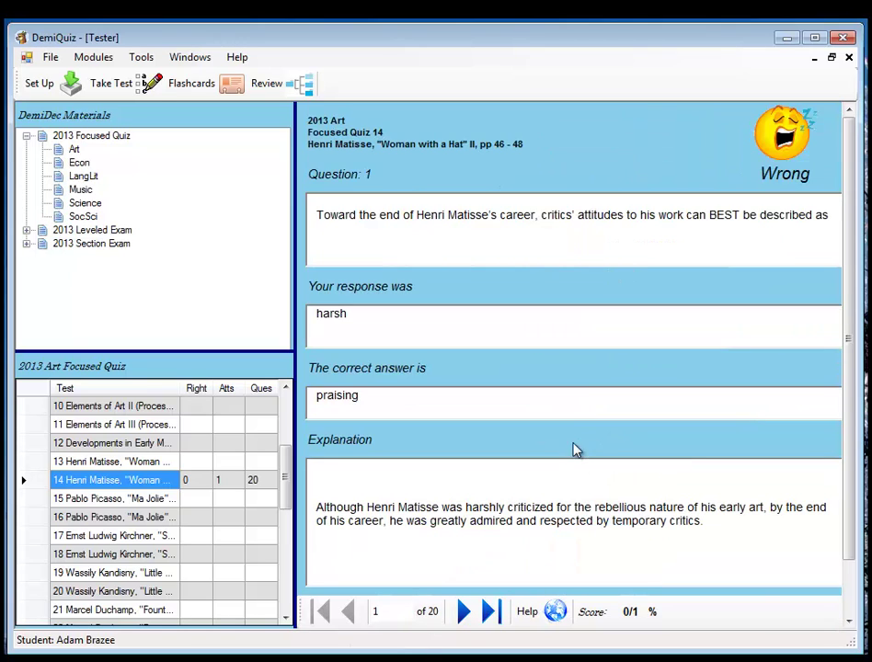
click(465, 612)
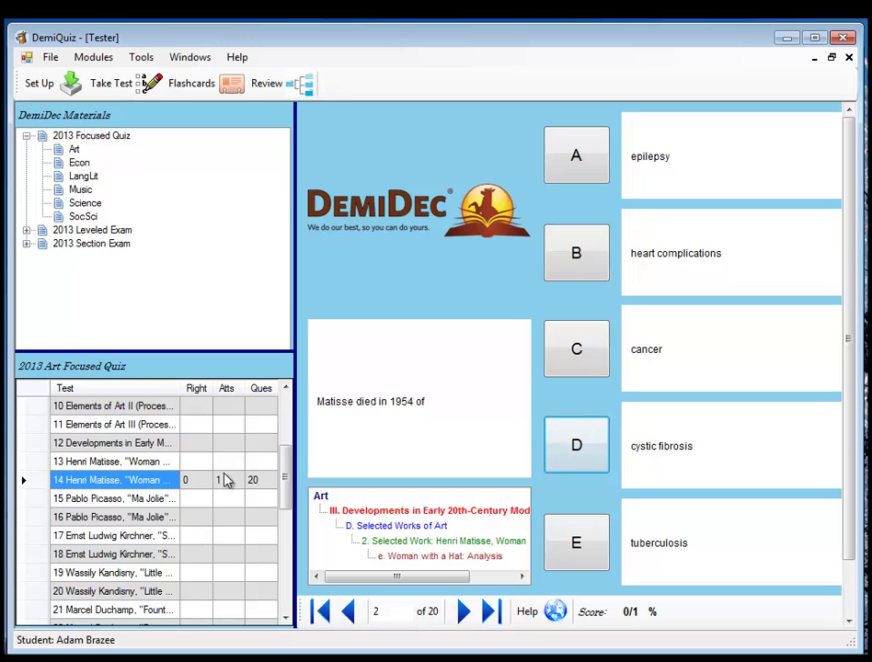
drag(284, 467, 283, 605)
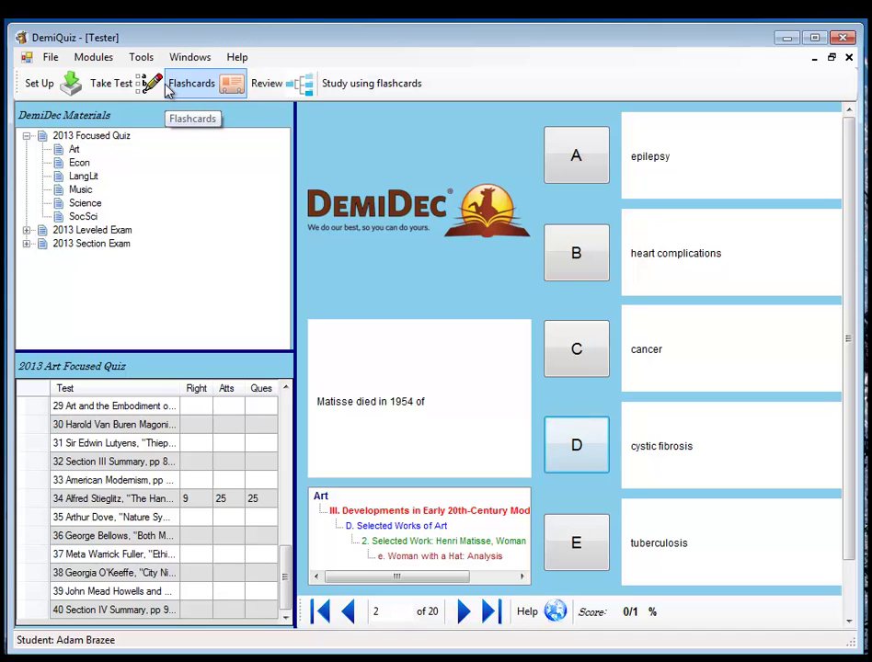
- Open Flashcards with 2013 Art > III. Art and World War I, limited to the people type (23 cards)
click(849, 57)
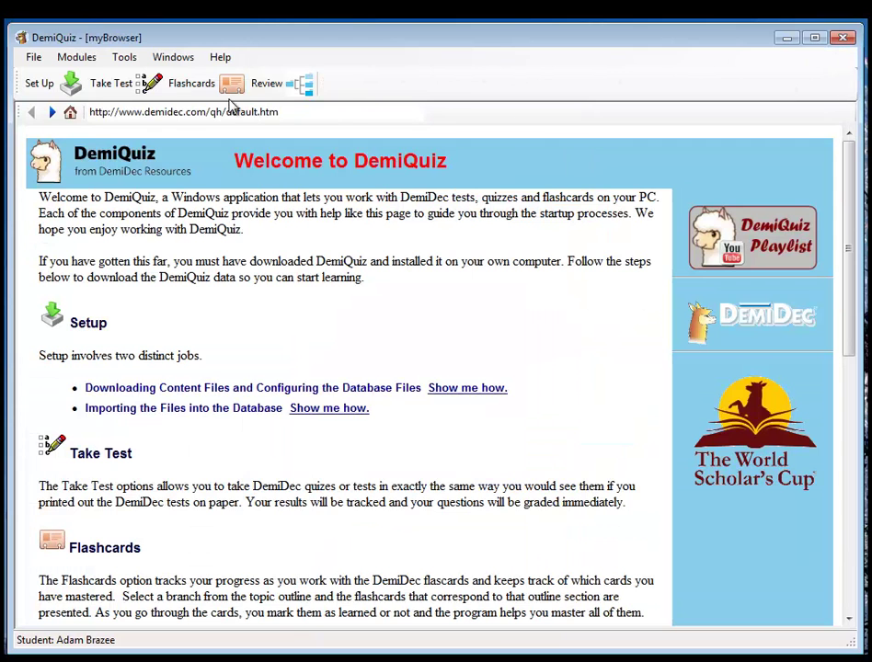
click(200, 96)
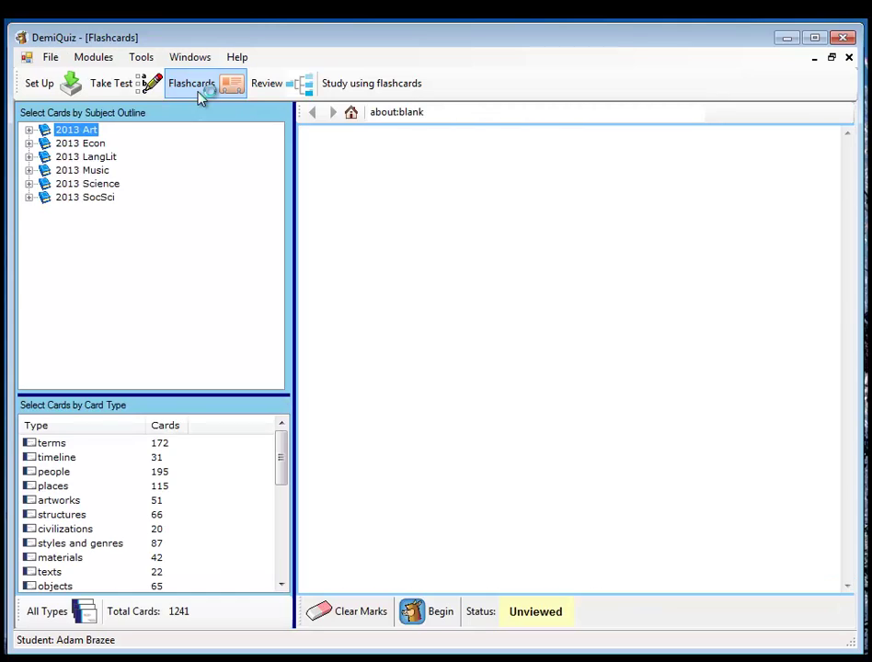
click(29, 130)
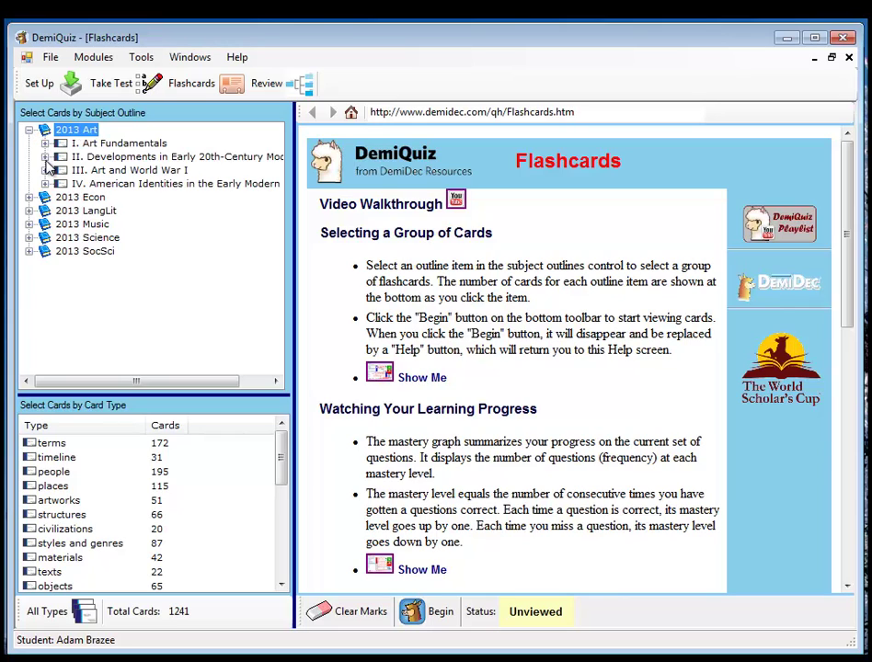
click(46, 158)
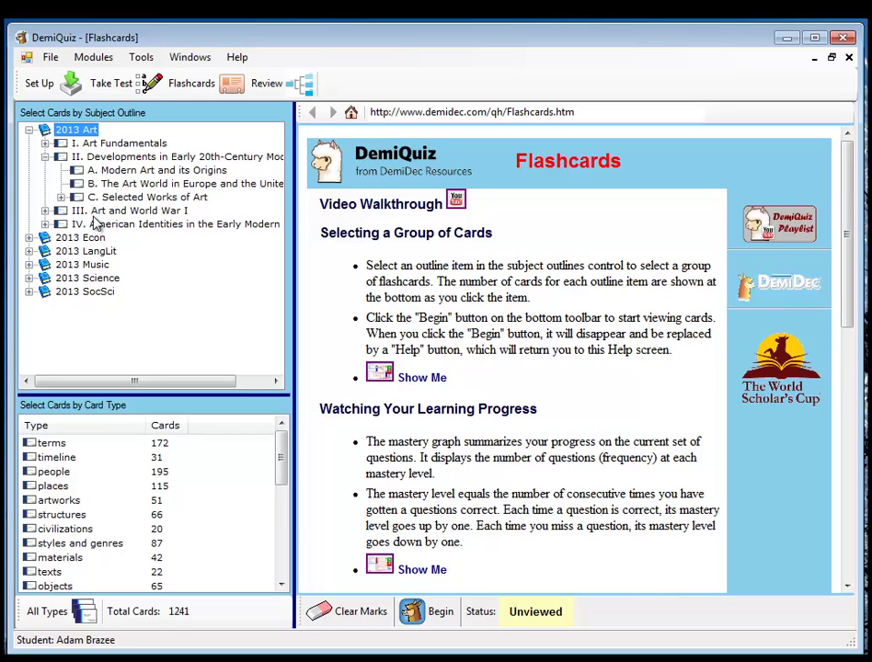
click(135, 212)
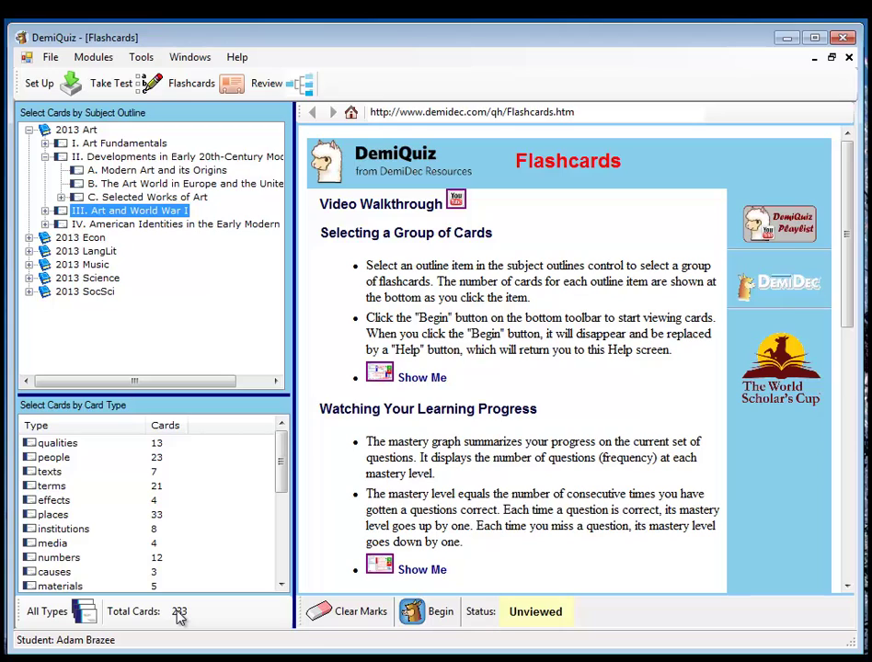
click(55, 458)
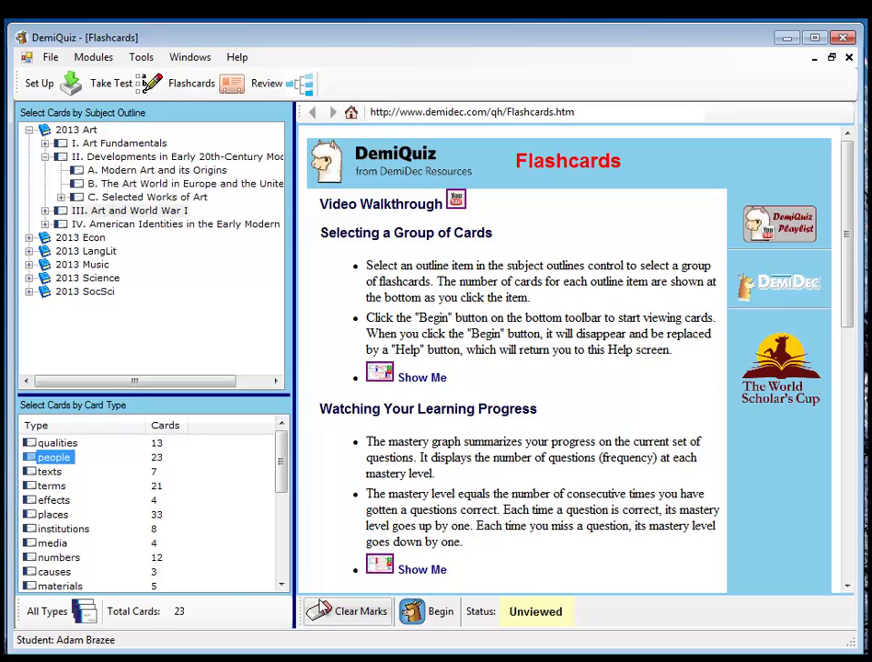
- Begin the people flashcards, check the Filippo Marinetti answer and mark it 'This One Needs More Work'
click(410, 618)
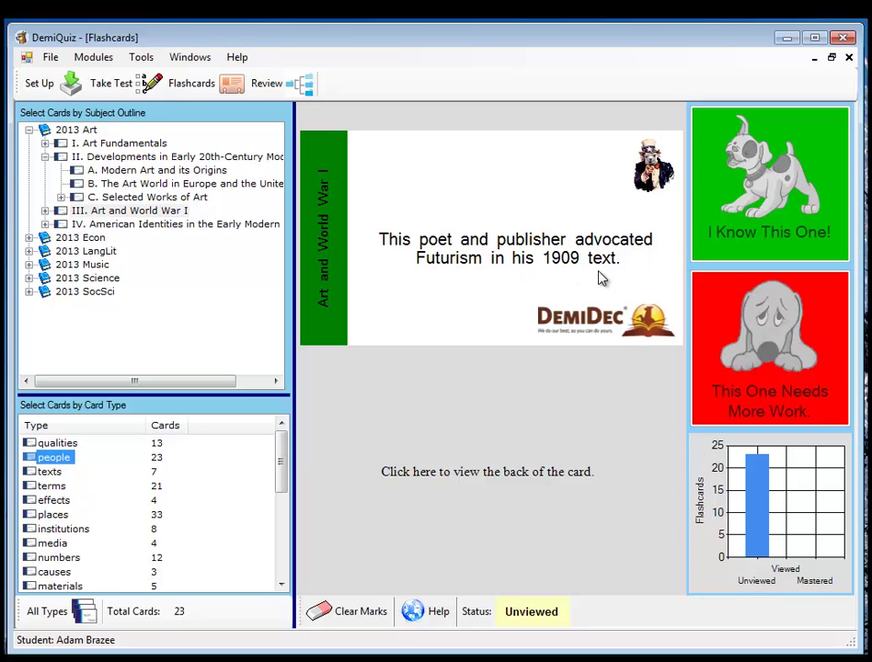
click(602, 277)
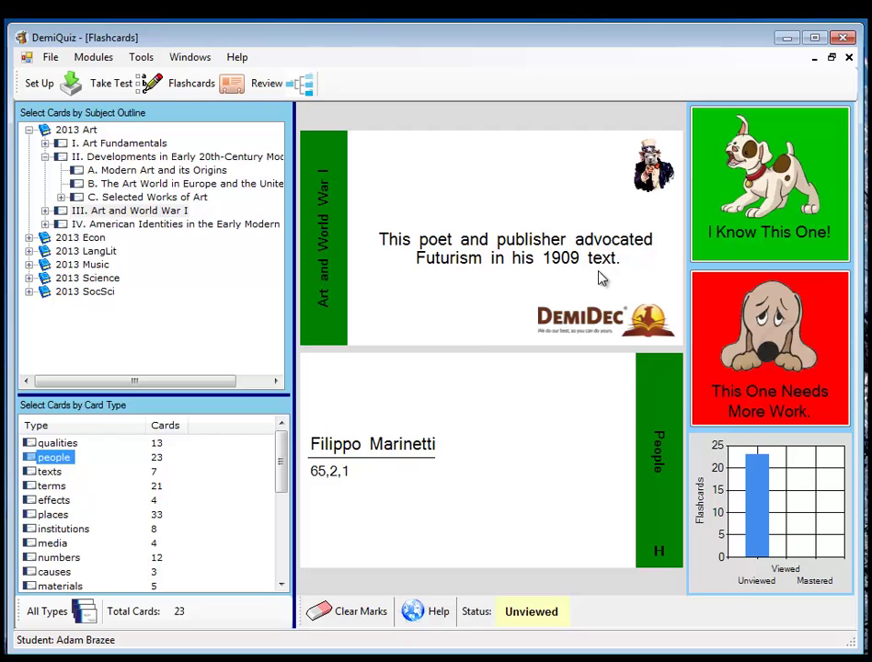
click(807, 333)
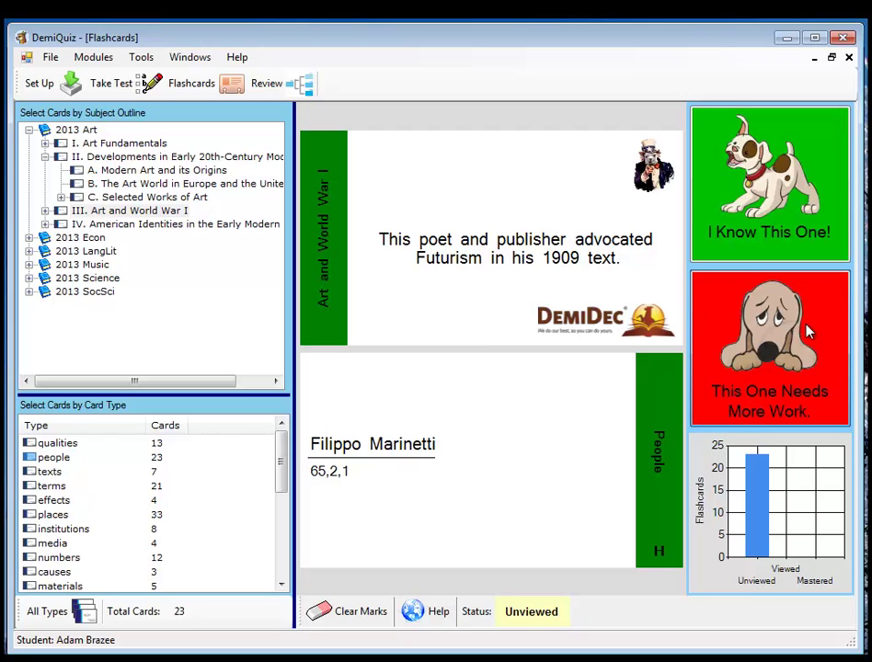
click(788, 377)
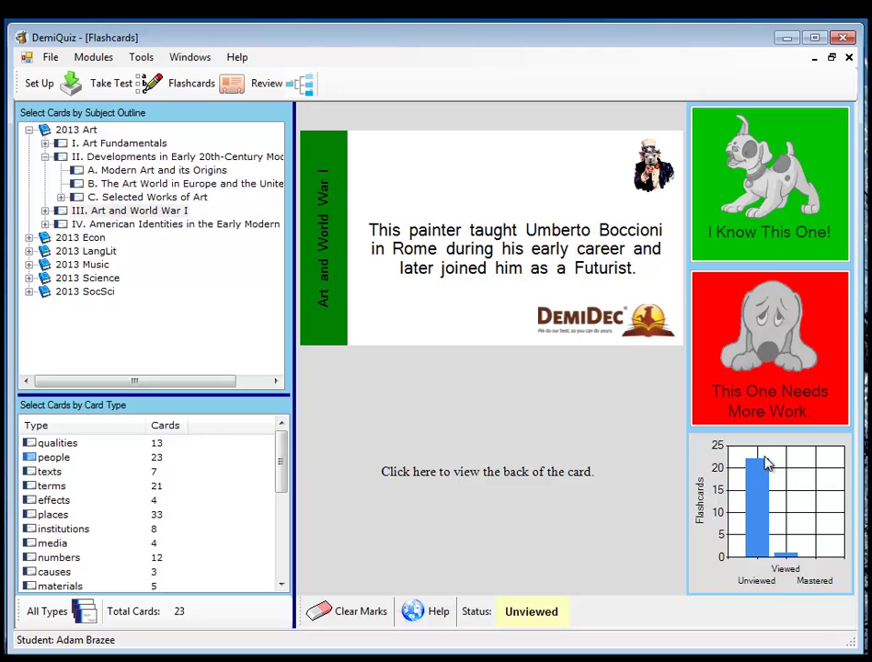
- Select the whole 2013 Art node with All Types, giving 1241 cards
click(77, 133)
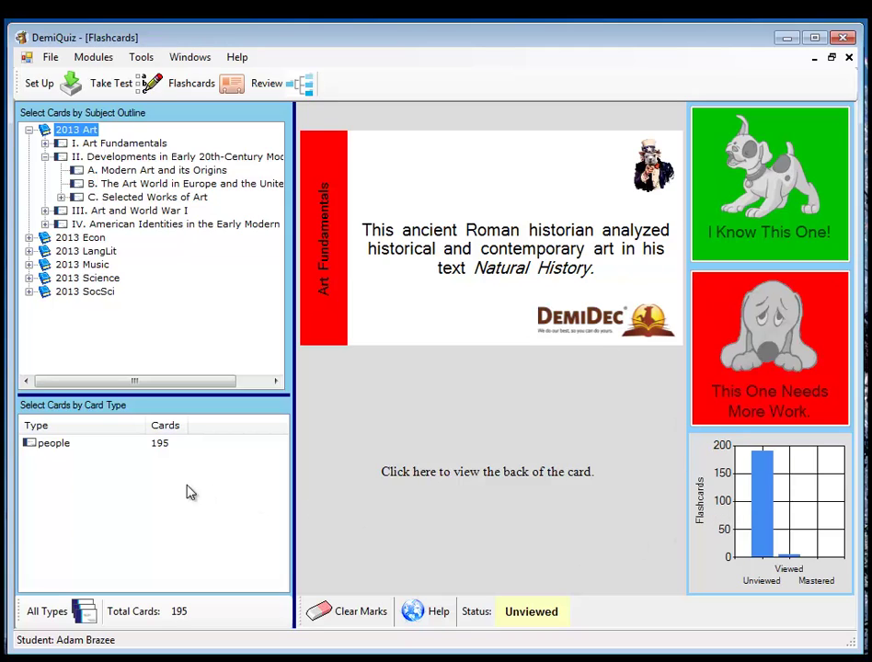
click(51, 611)
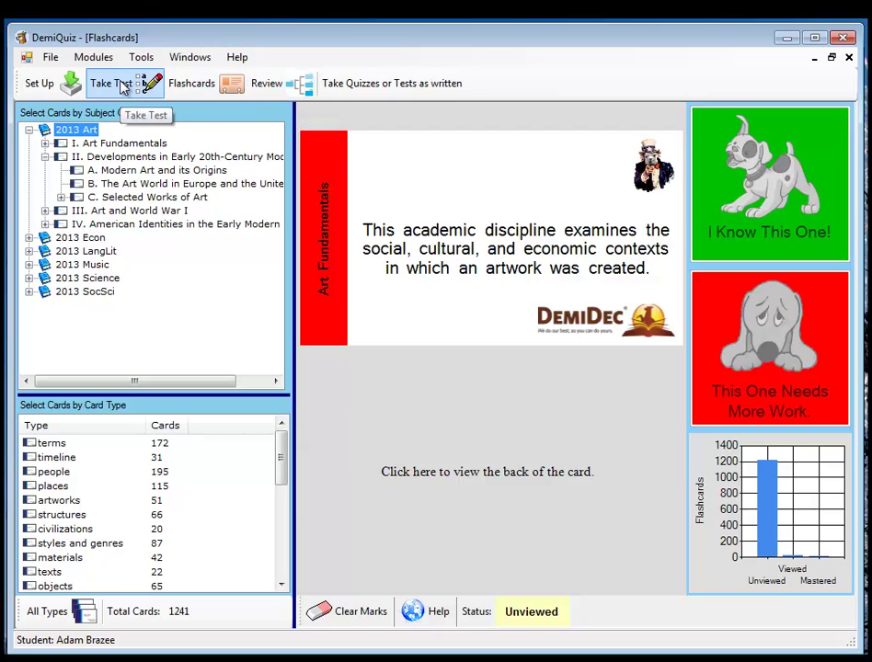
- In the Reviewer, narrow the question set to 2013 Art's I. Art Fundamentals (28 questions)
click(264, 86)
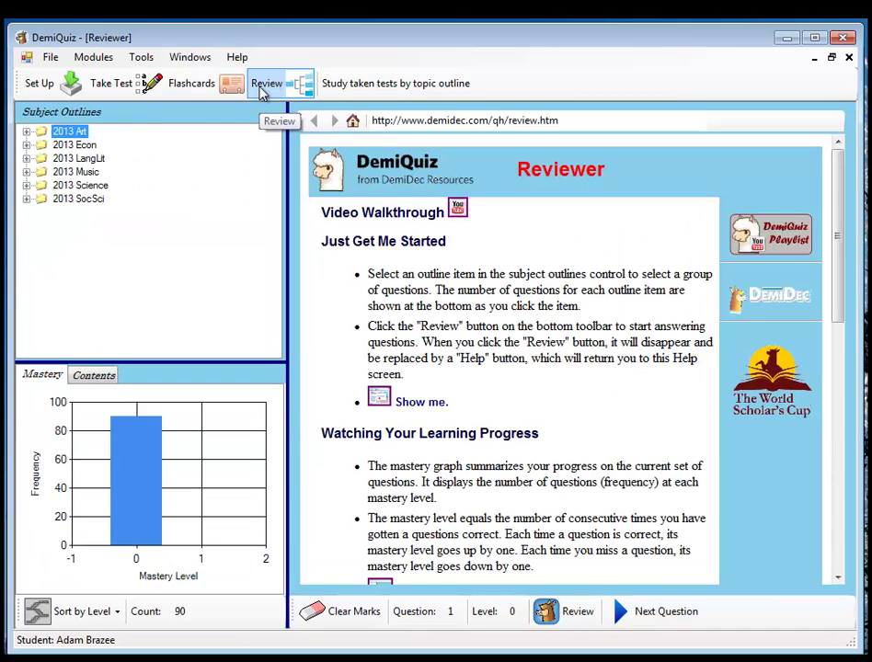
click(27, 132)
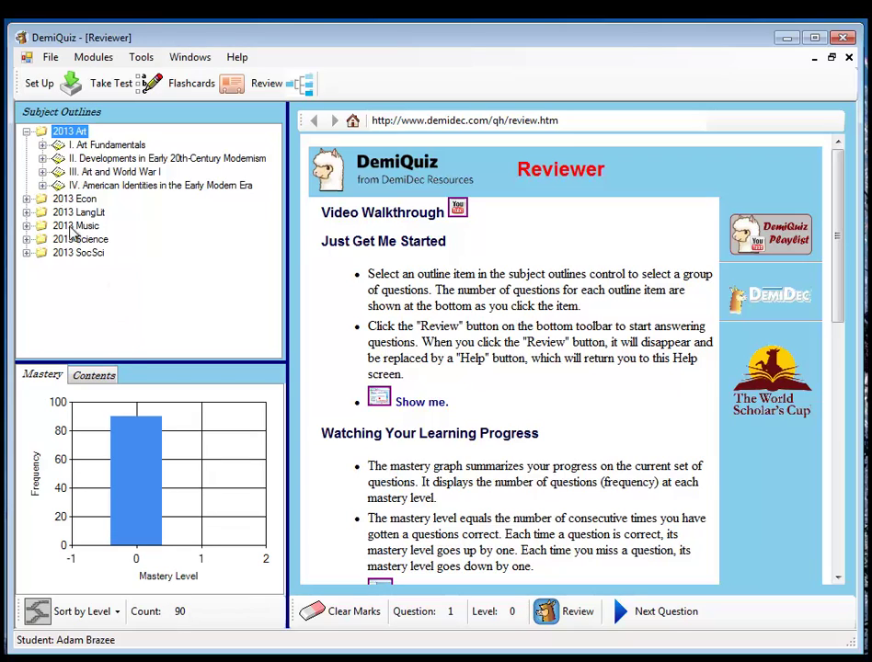
click(43, 146)
click(130, 146)
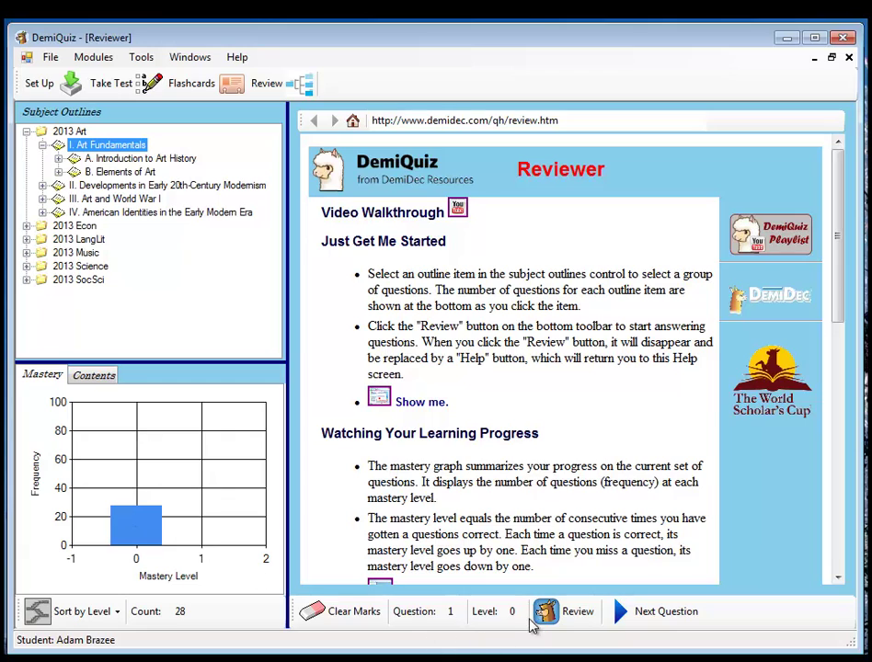
- Start the Art Fundamentals review and answer the first question with D, 20th century
click(568, 616)
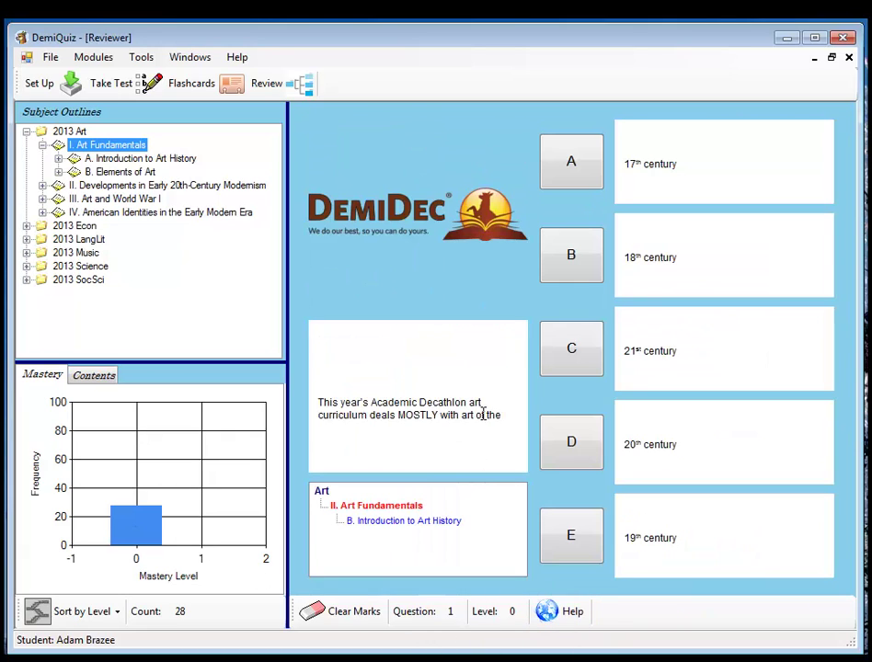
click(711, 457)
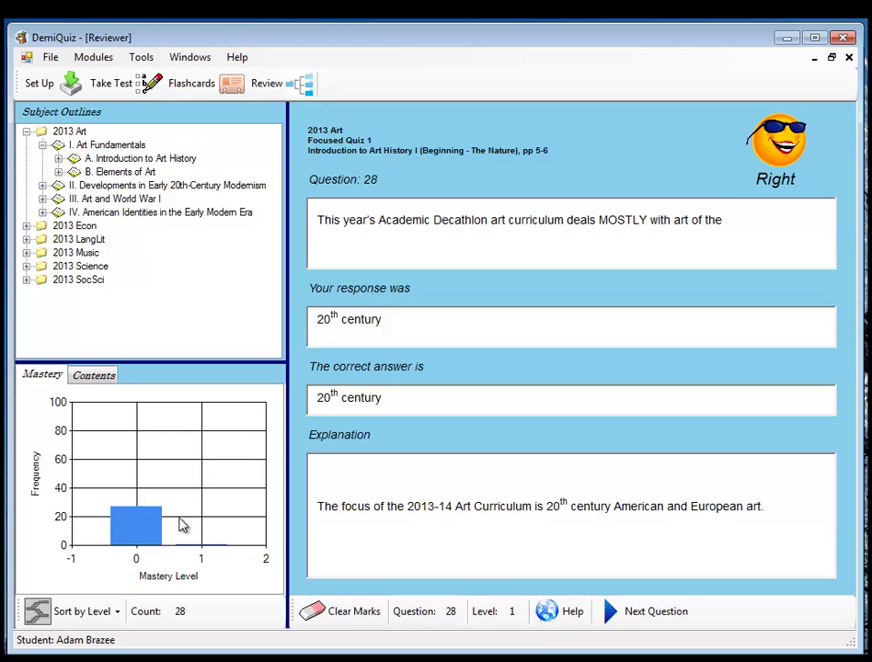
- Move to the next question and answer A, Edward Hopper, as the exception
click(626, 616)
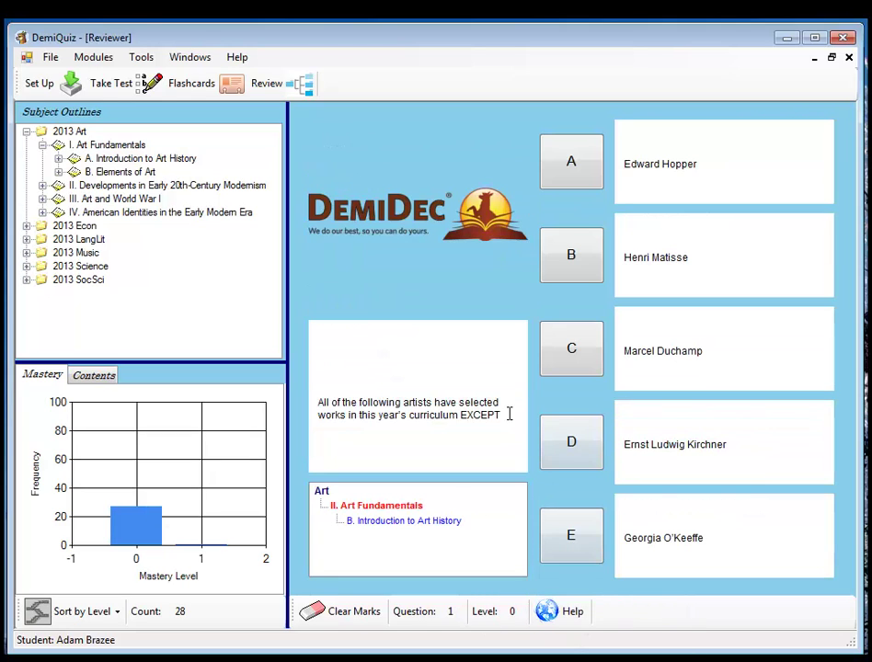
click(624, 407)
click(690, 166)
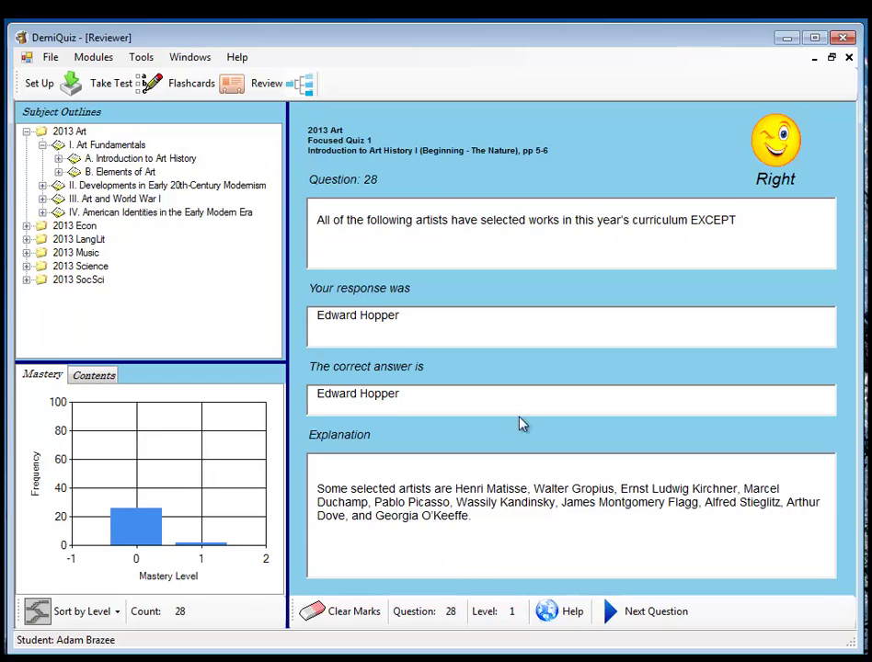
click(114, 99)
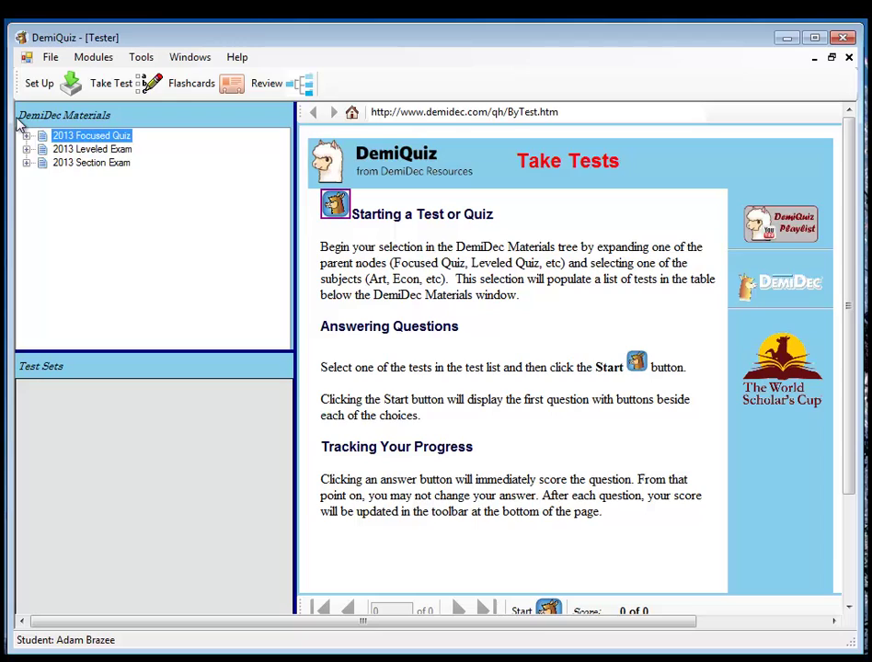
click(27, 135)
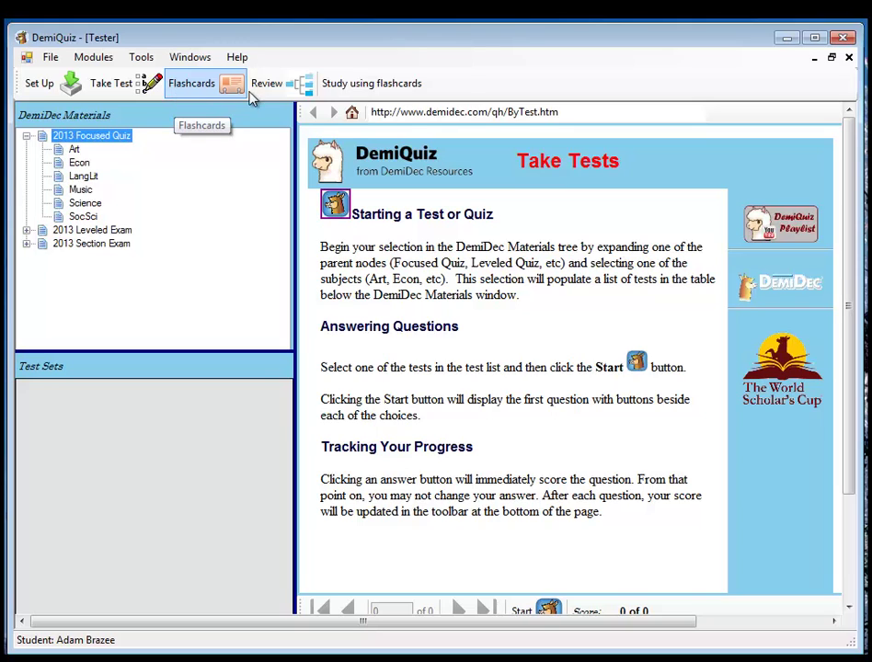
click(285, 88)
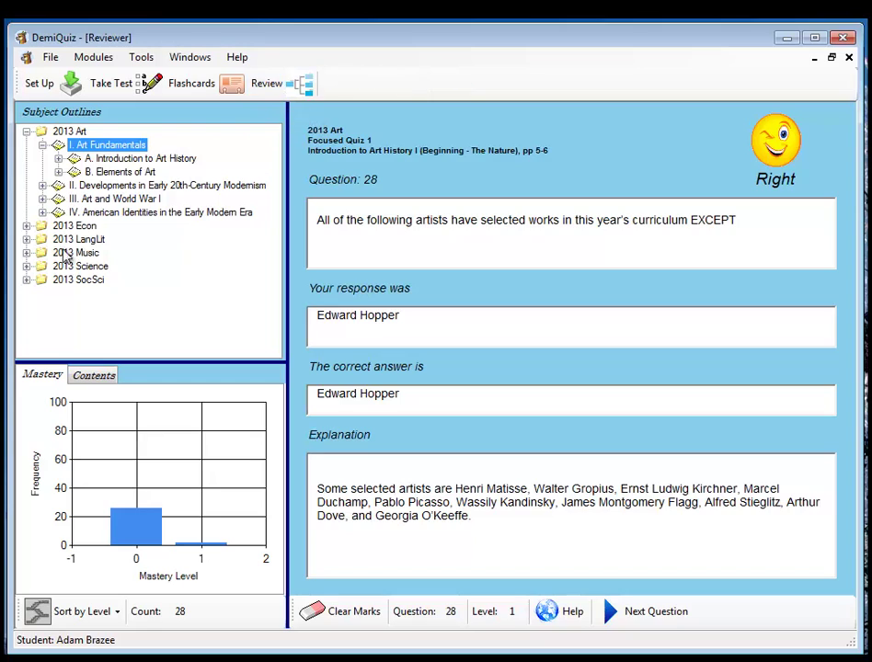